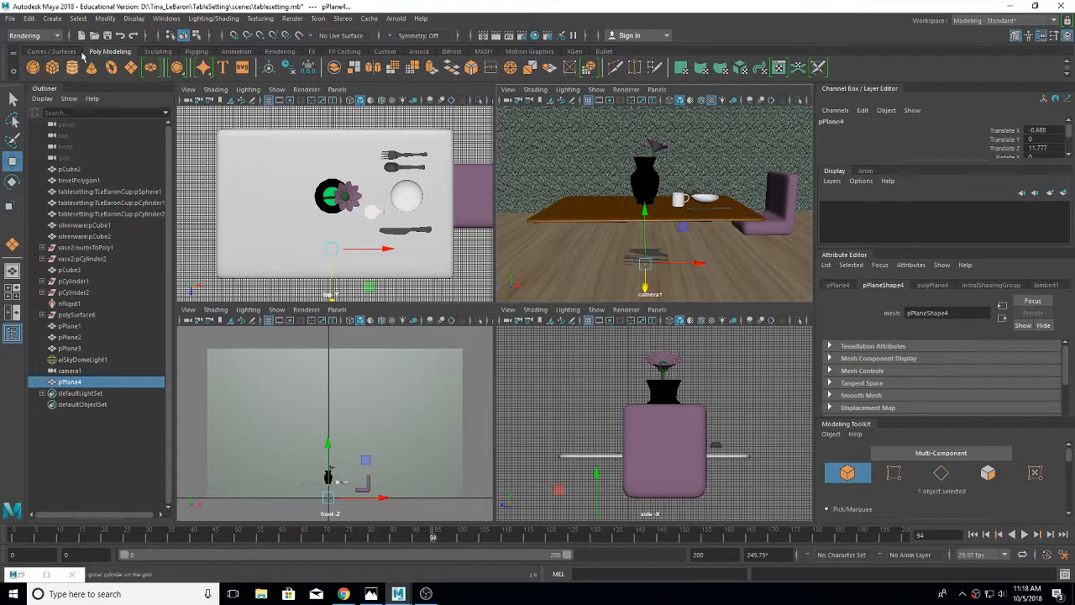
{"action": "left_click", "coordinate": [292, 19]}
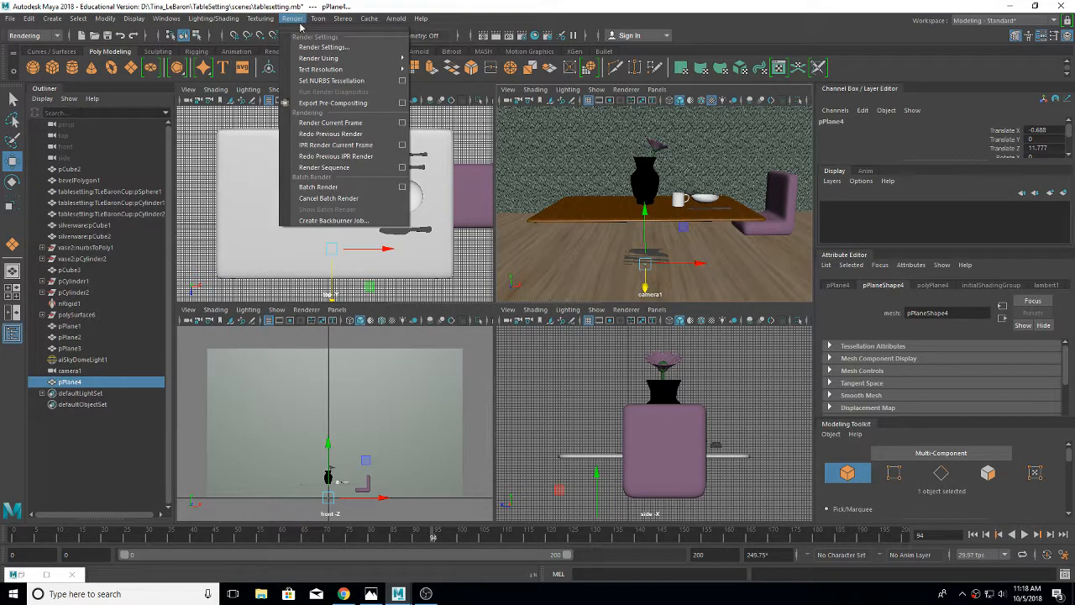
{"action": "mouse_move", "coordinate": [328, 59]}
{"action": "left_click", "coordinate": [529, 20]}
{"action": "left_click", "coordinate": [398, 18]}
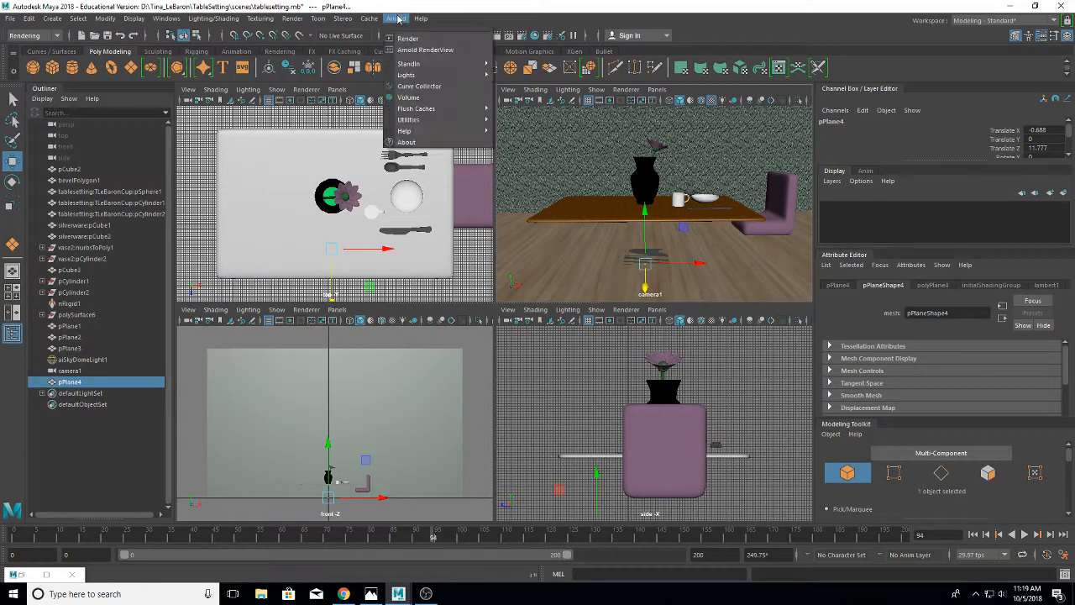
{"action": "mouse_move", "coordinate": [437, 75]}
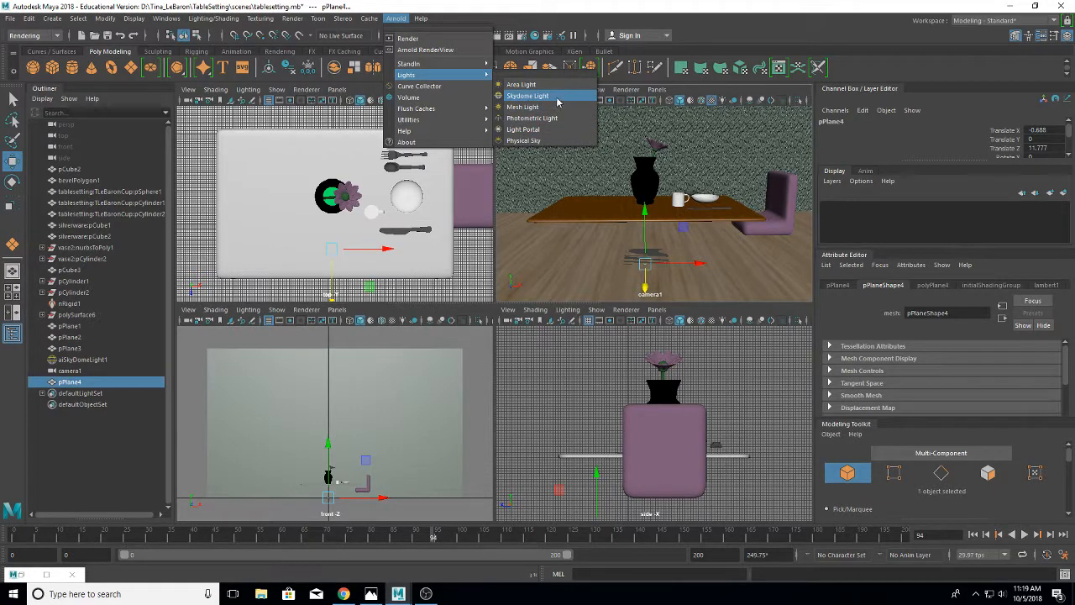
{"action": "left_click", "coordinate": [712, 141]}
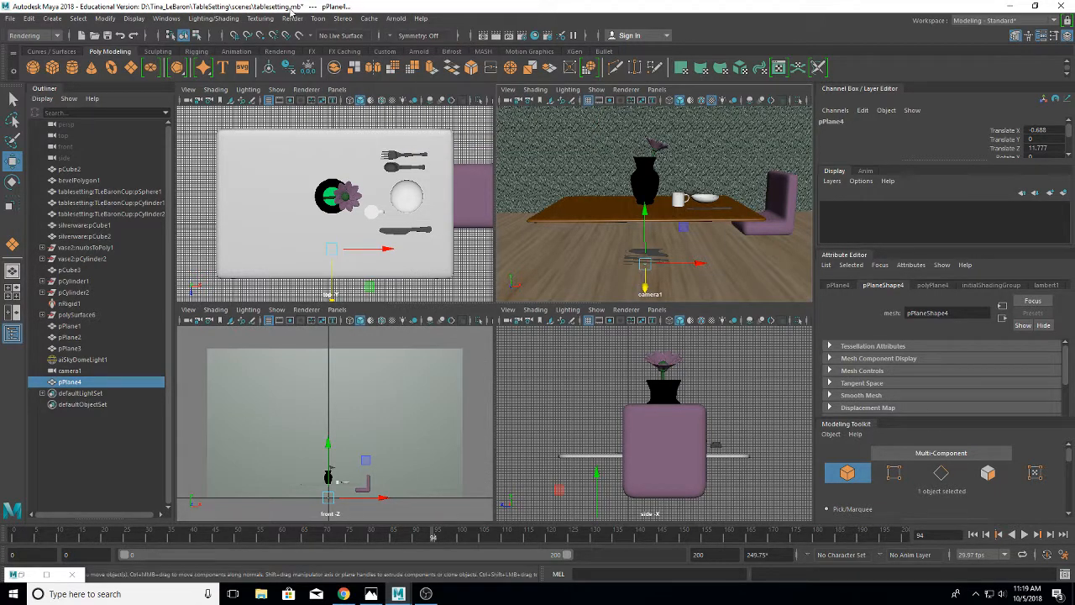
Step: Render a test of the current frame with the Arnold Renderer and close the rendered image
{"action": "left_click", "coordinate": [484, 35]}
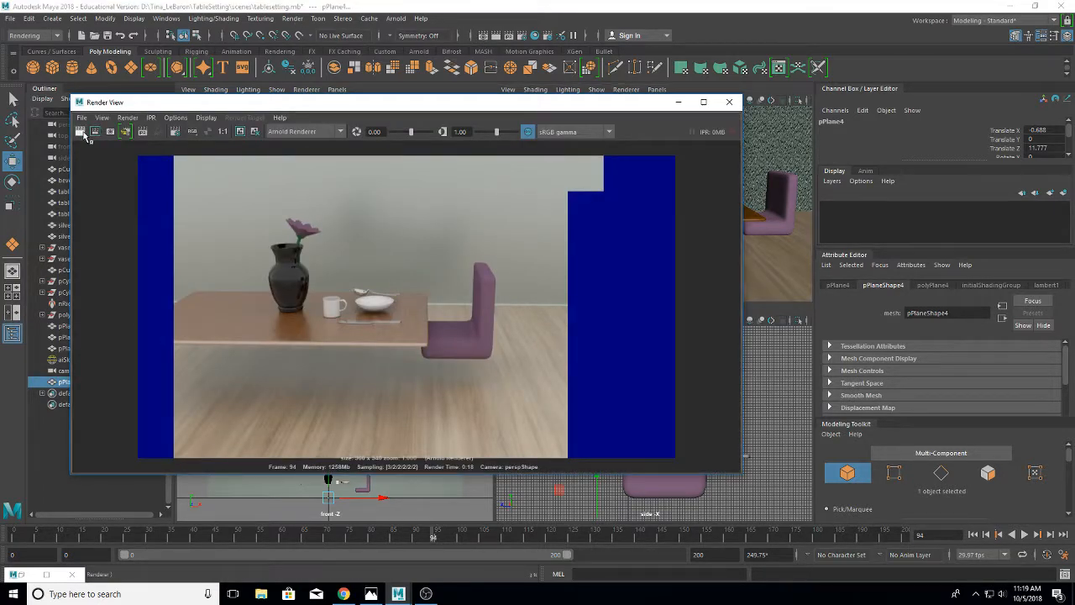
{"action": "left_click", "coordinate": [80, 132]}
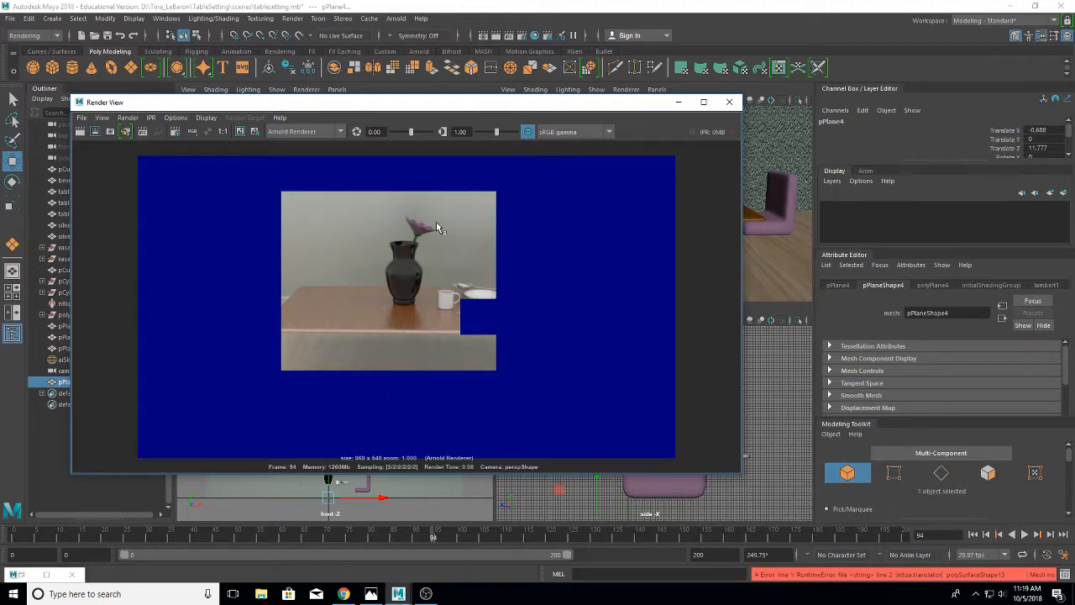
{"action": "left_click", "coordinate": [729, 101]}
Step: Set the Arnold sampling to Diffuse 4, Specular 3 and Transmission 4 in the render settings
{"action": "left_click", "coordinate": [291, 18]}
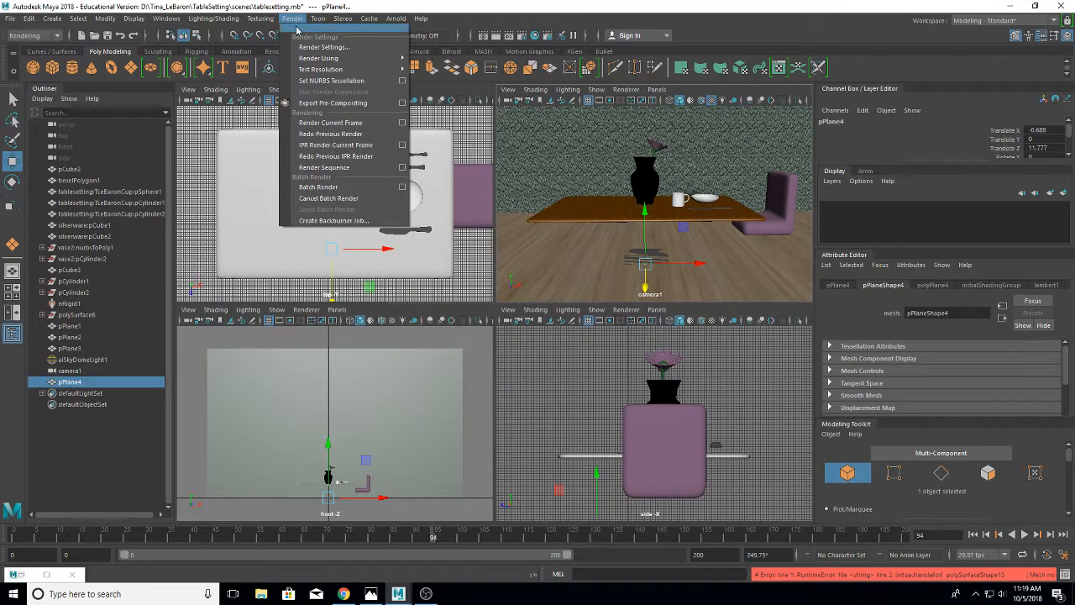
{"action": "left_click", "coordinate": [321, 48]}
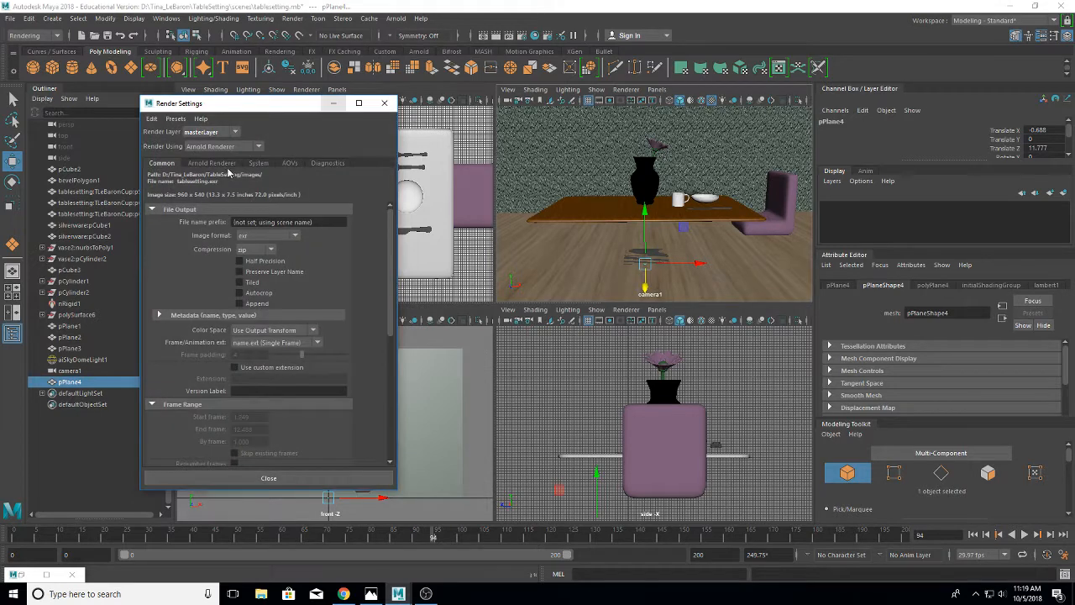
{"action": "left_click", "coordinate": [220, 164]}
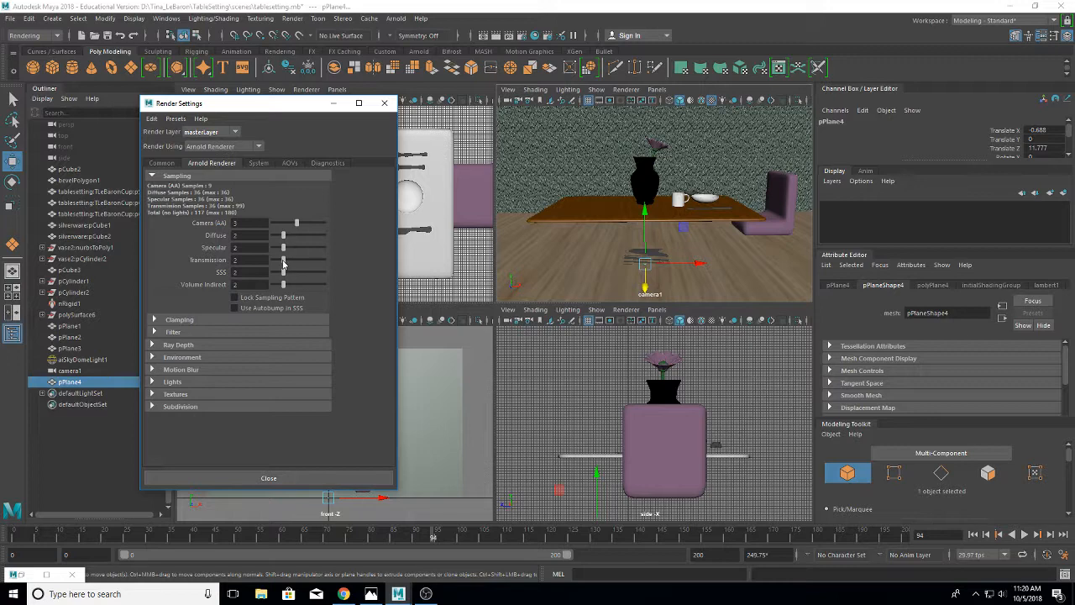
{"action": "left_click_drag", "start_coordinate": [283, 259], "coordinate": [291, 260]}
{"action": "left_click_drag", "start_coordinate": [284, 248], "coordinate": [295, 239]}
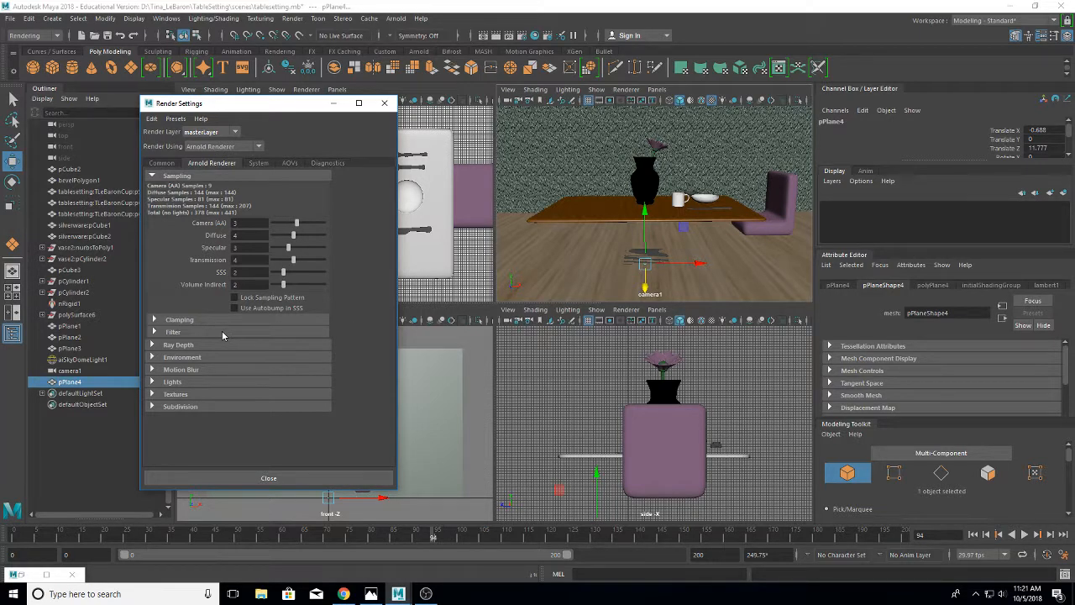
{"action": "left_click", "coordinate": [271, 480]}
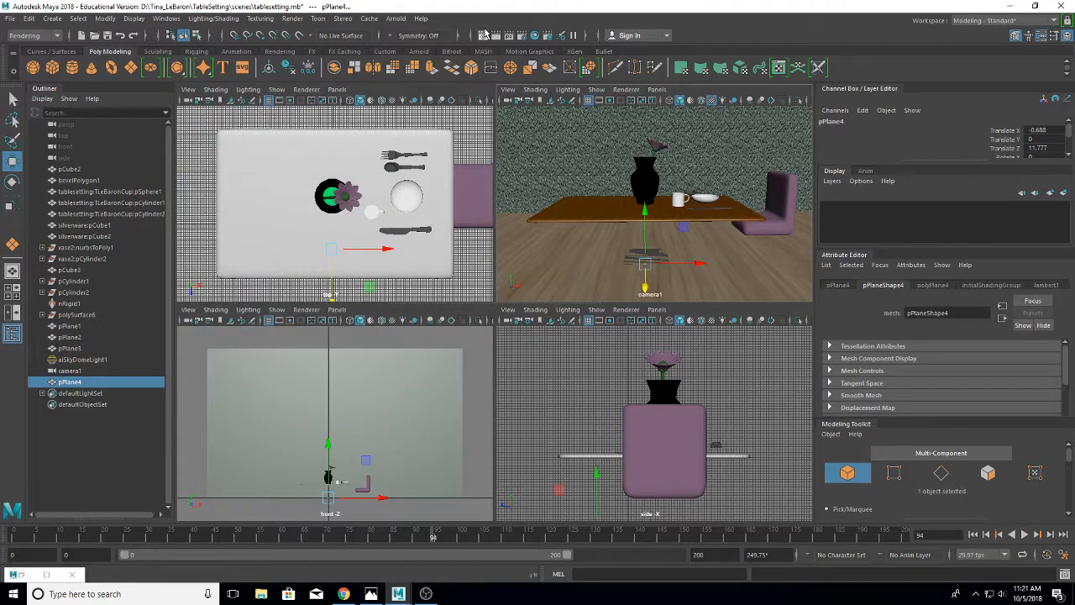
Step: Render the current frame again and save it as a JPEG in the project's images folder, named with the author's surname plus FinalRender
{"action": "left_click", "coordinate": [484, 35]}
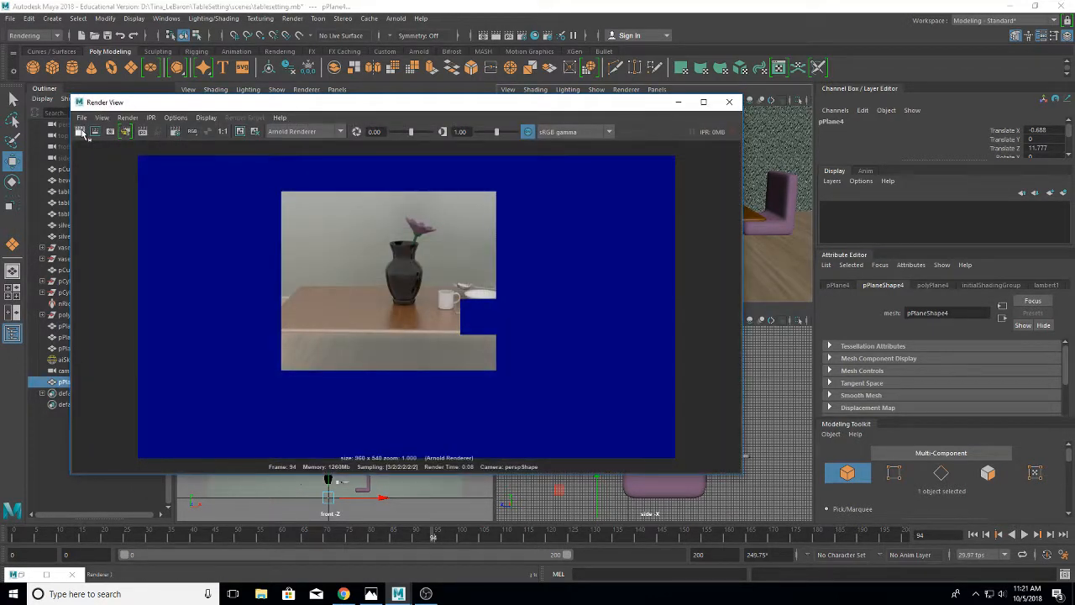
{"action": "left_click", "coordinate": [81, 131]}
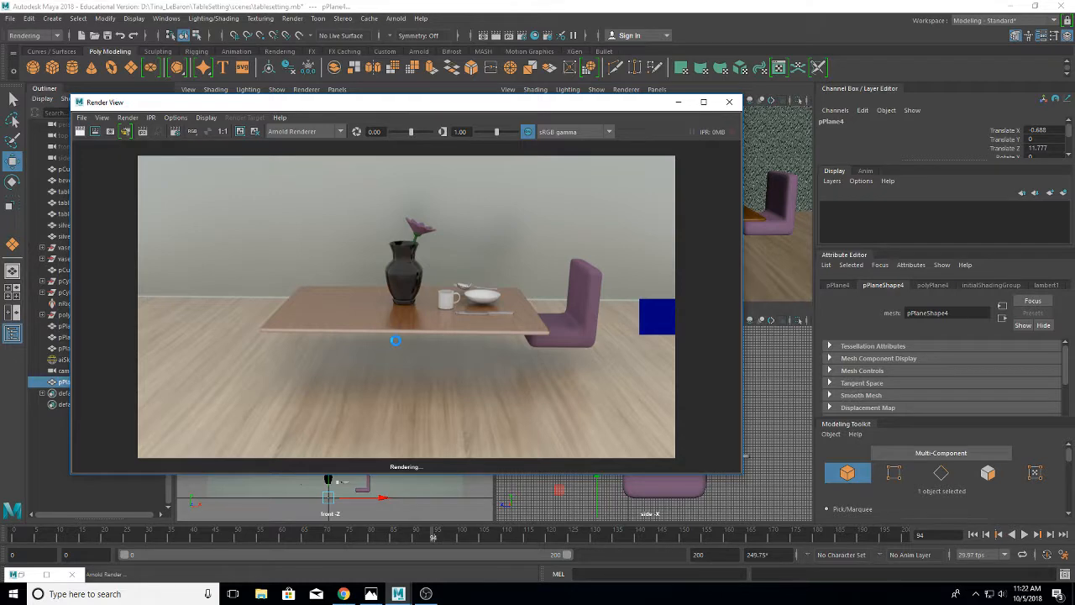
{"action": "left_click", "coordinate": [82, 118]}
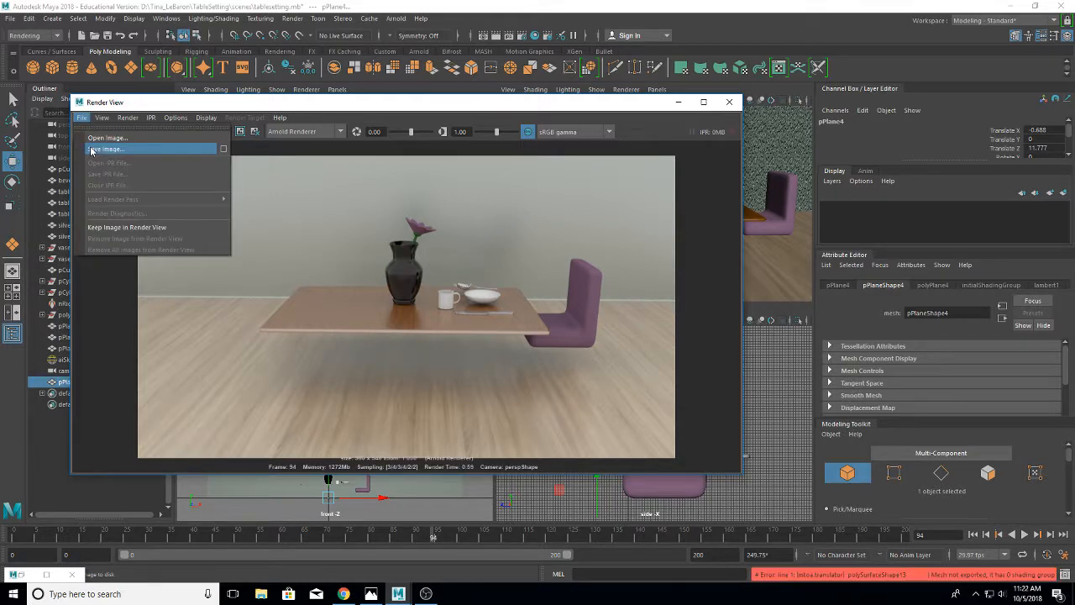
{"action": "left_click", "coordinate": [106, 148]}
{"action": "left_click", "coordinate": [424, 453]}
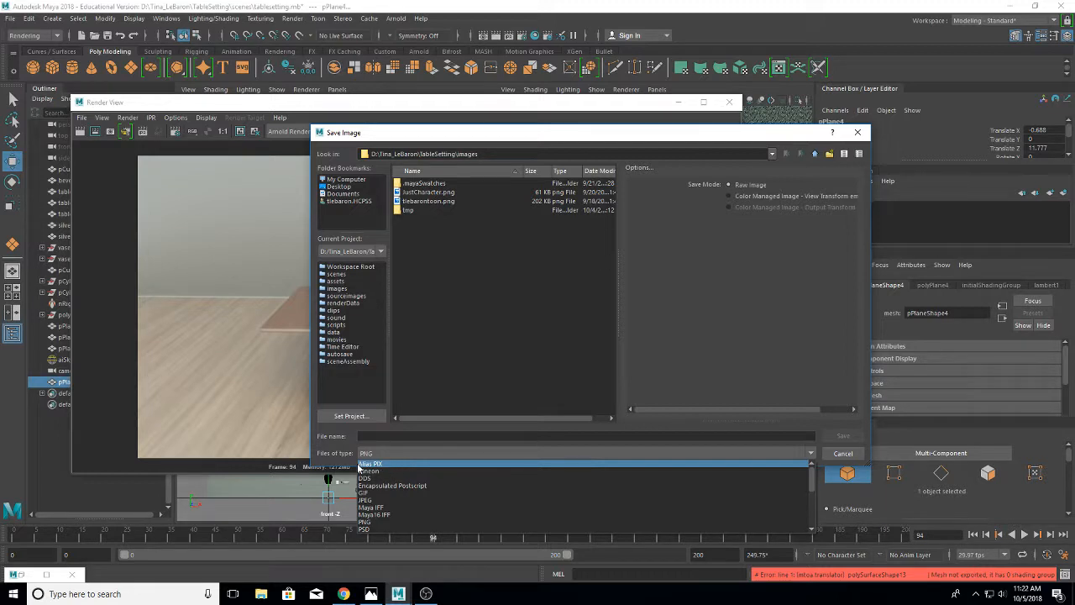
{"action": "left_click", "coordinate": [381, 499]}
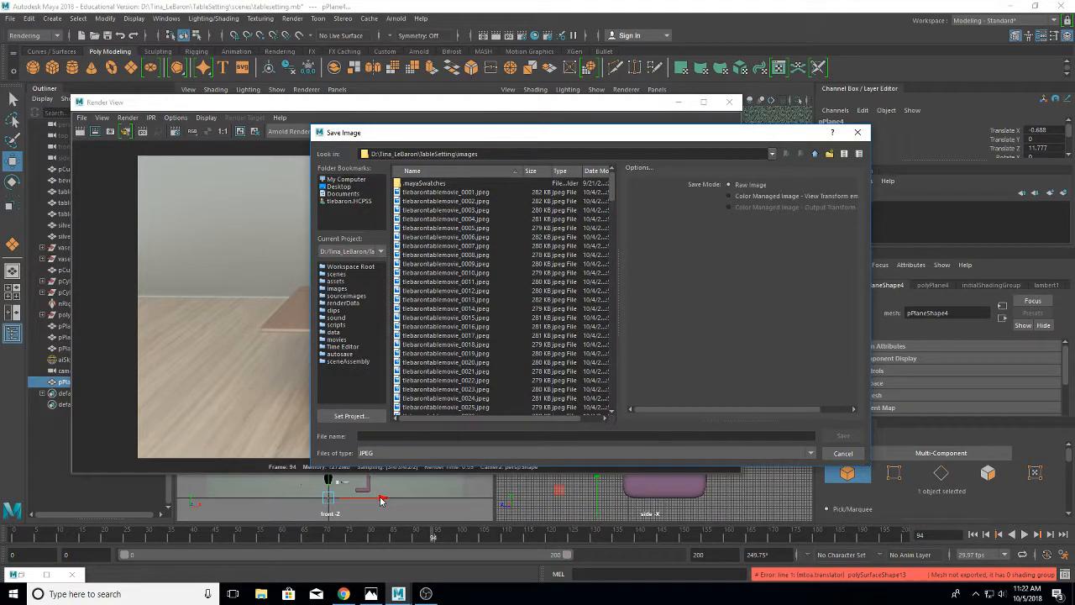
{"action": "left_click", "coordinate": [426, 436]}
{"action": "type", "text": "Fina"}
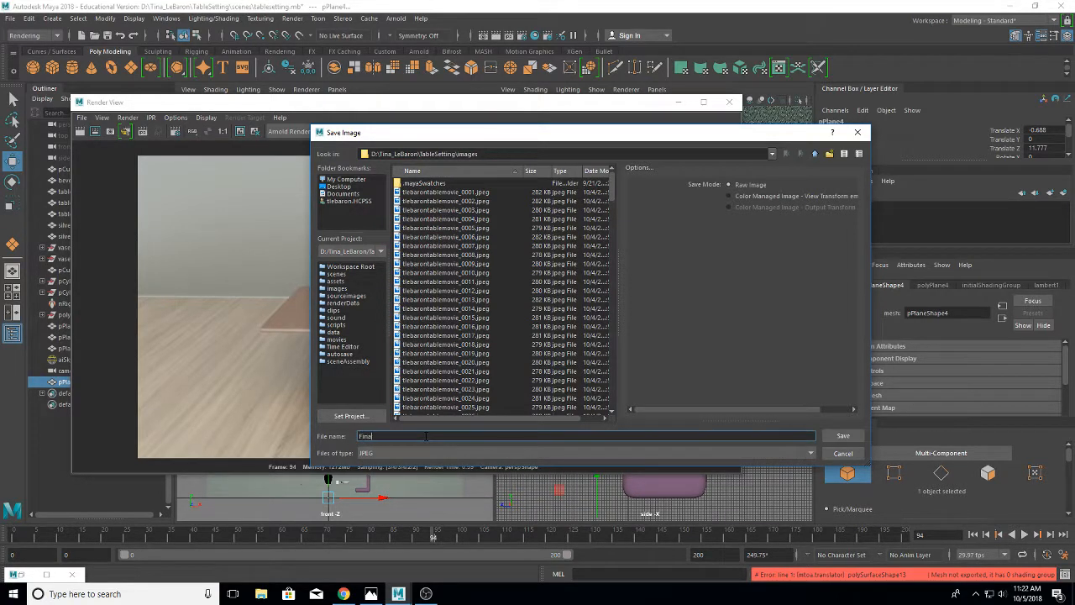
{"action": "type", "text": "lRender."}
{"action": "key", "text": "Home"}
{"action": "type", "text": "LeBaron"}
{"action": "left_click", "coordinate": [844, 437]}
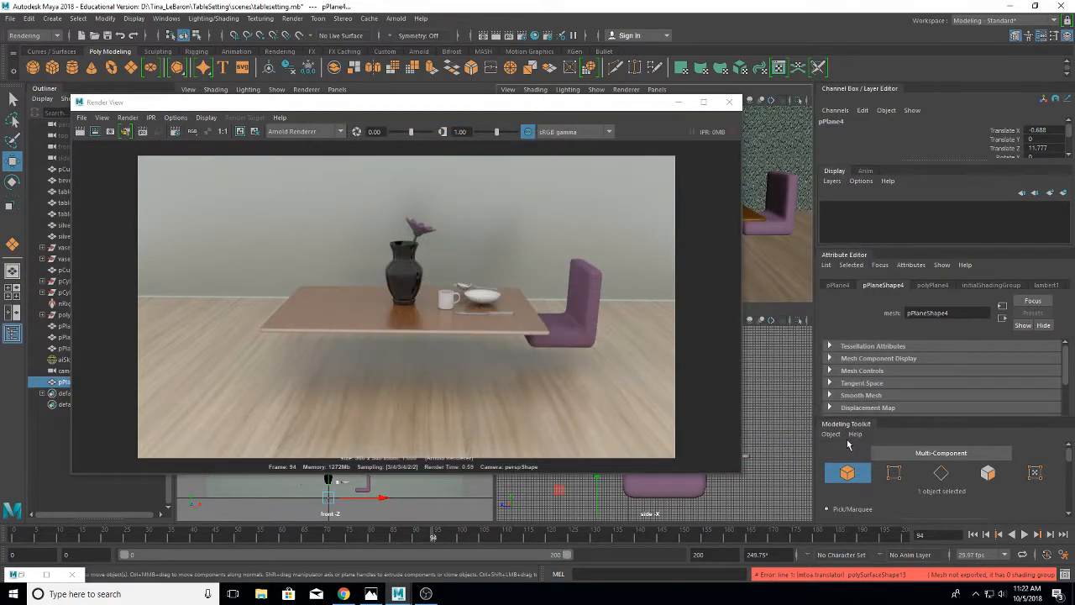
{"action": "left_click", "coordinate": [729, 102]}
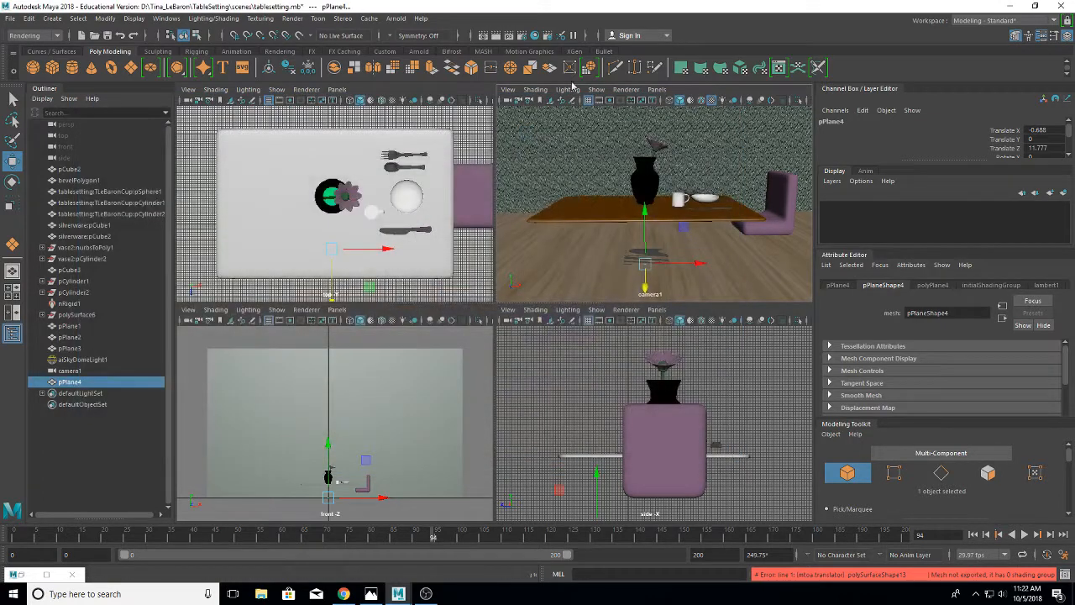
Step: Configure the render file output with prefix TableSettingRender, jpeg image format and the name_#.ext frame naming
{"action": "left_click", "coordinate": [290, 20]}
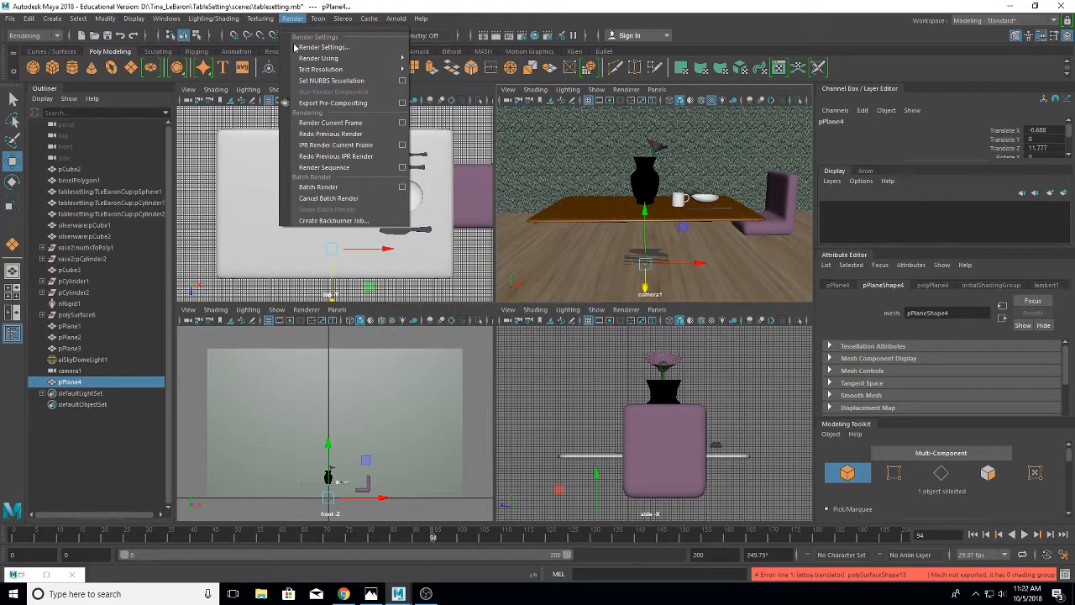
{"action": "left_click", "coordinate": [304, 47]}
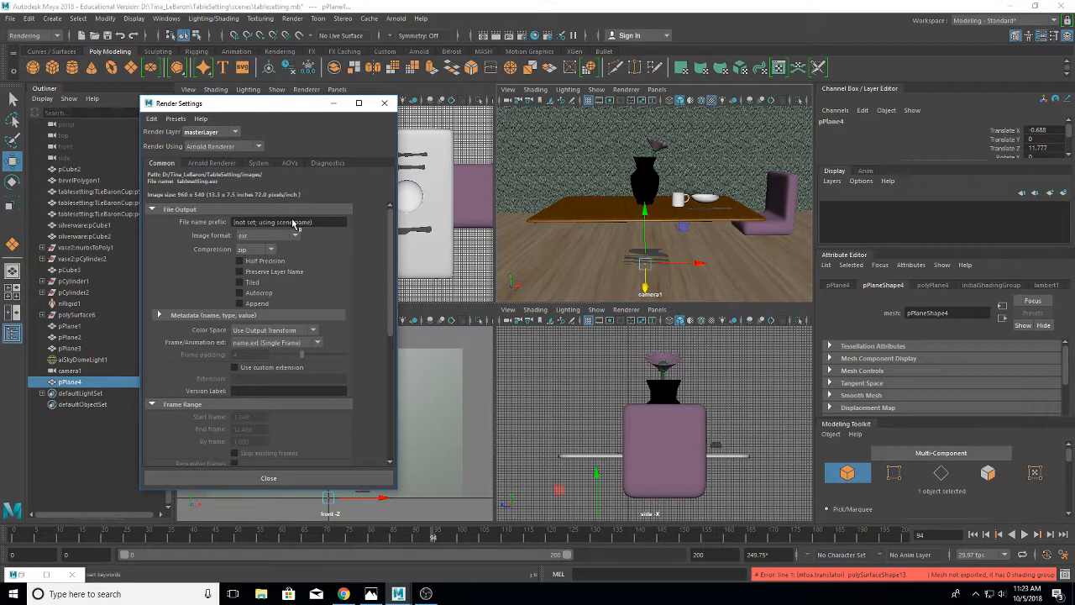
{"action": "left_click", "coordinate": [327, 223]}
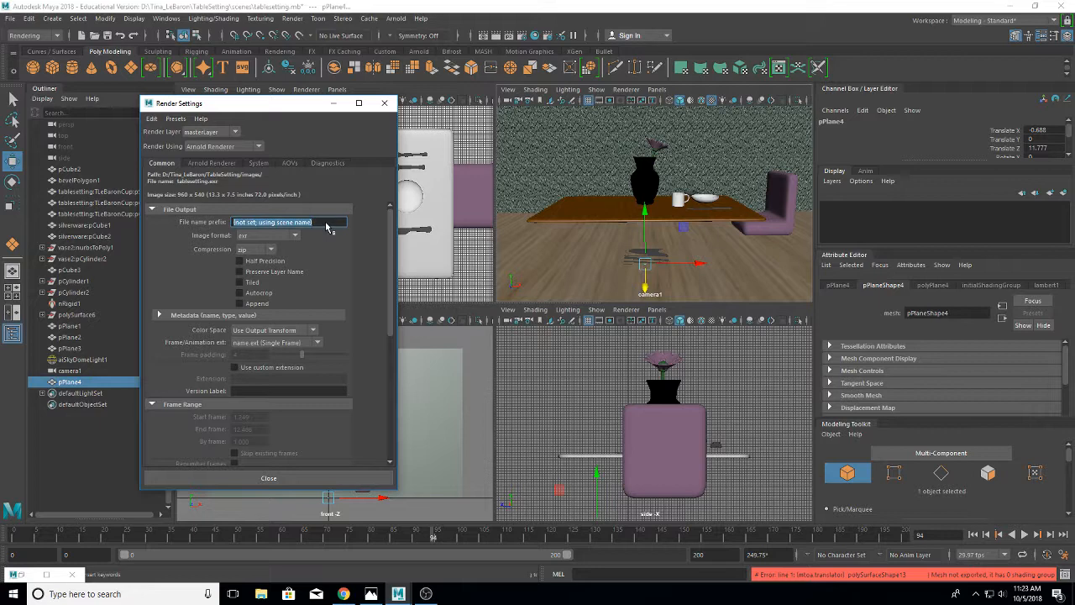
{"action": "type", "text": "TableSetting"}
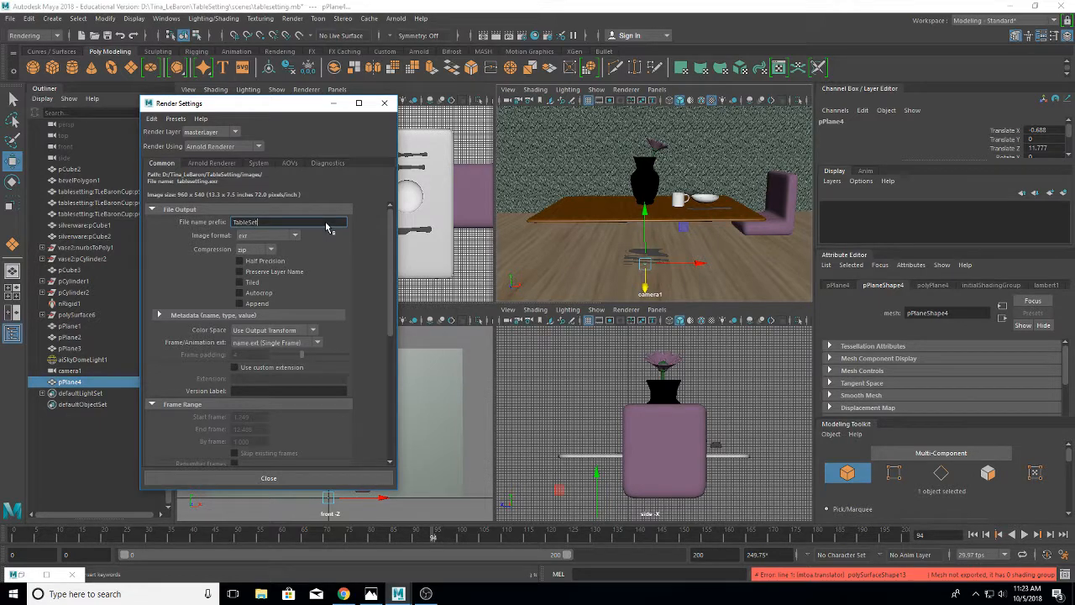
{"action": "type", "text": "Render"}
{"action": "left_click", "coordinate": [295, 236]}
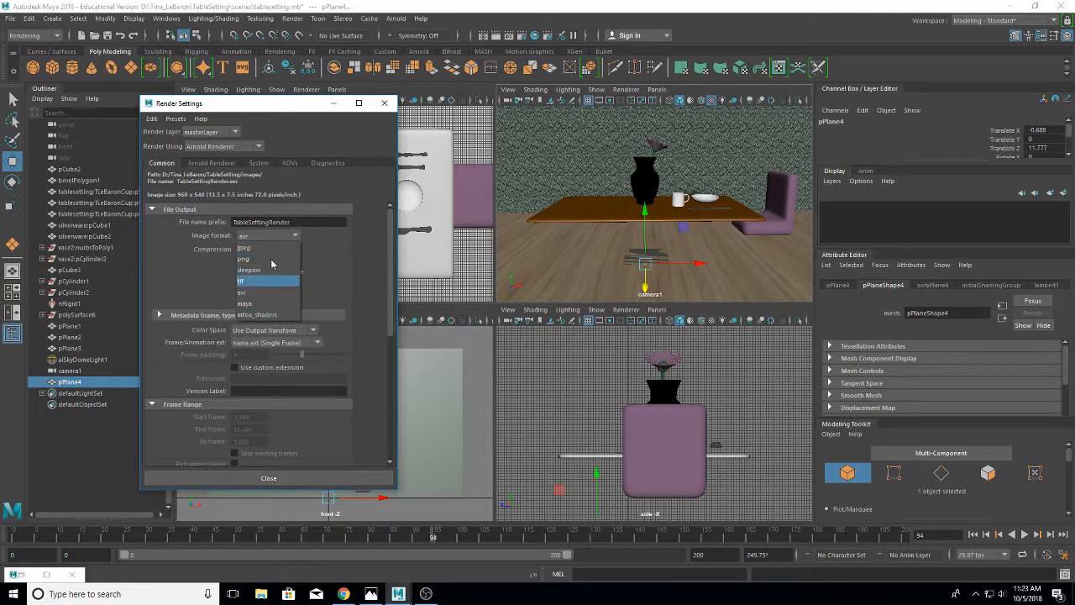
{"action": "left_click", "coordinate": [273, 248]}
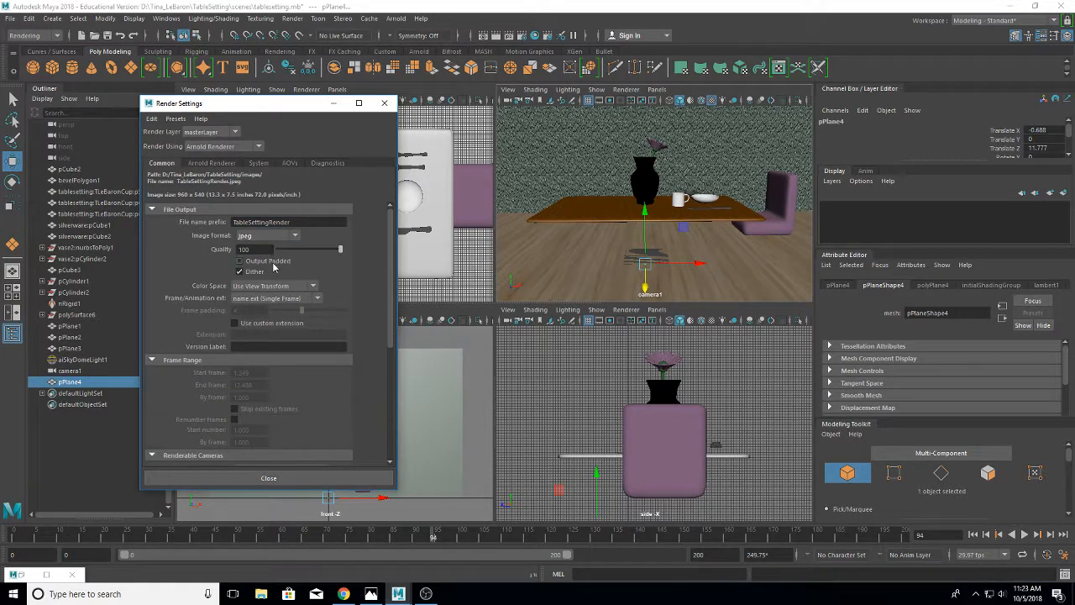
{"action": "left_click", "coordinate": [314, 299]}
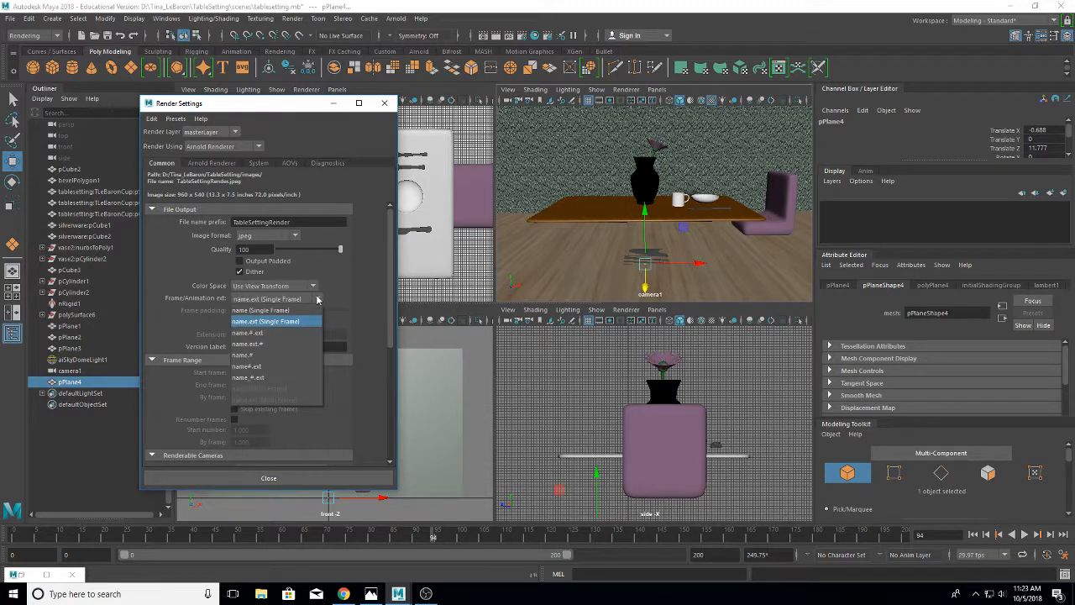
{"action": "left_click", "coordinate": [248, 377]}
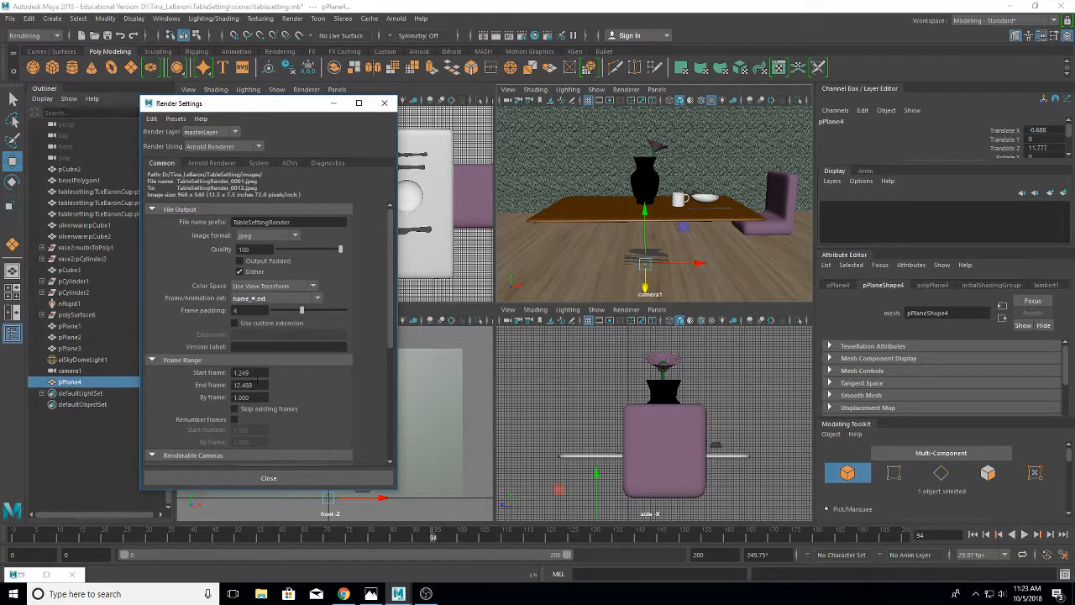
Step: Set the render frame range to start at frame 1 and end at frame 200, and close the render settings
{"action": "left_click_drag", "start_coordinate": [255, 373], "coordinate": [230, 374]}
{"action": "type", "text": "1"}
{"action": "key", "text": "Tab"}
{"action": "type", "text": "200"}
{"action": "left_click_drag", "start_coordinate": [389, 310], "coordinate": [390, 372]}
{"action": "left_click", "coordinate": [319, 390]}
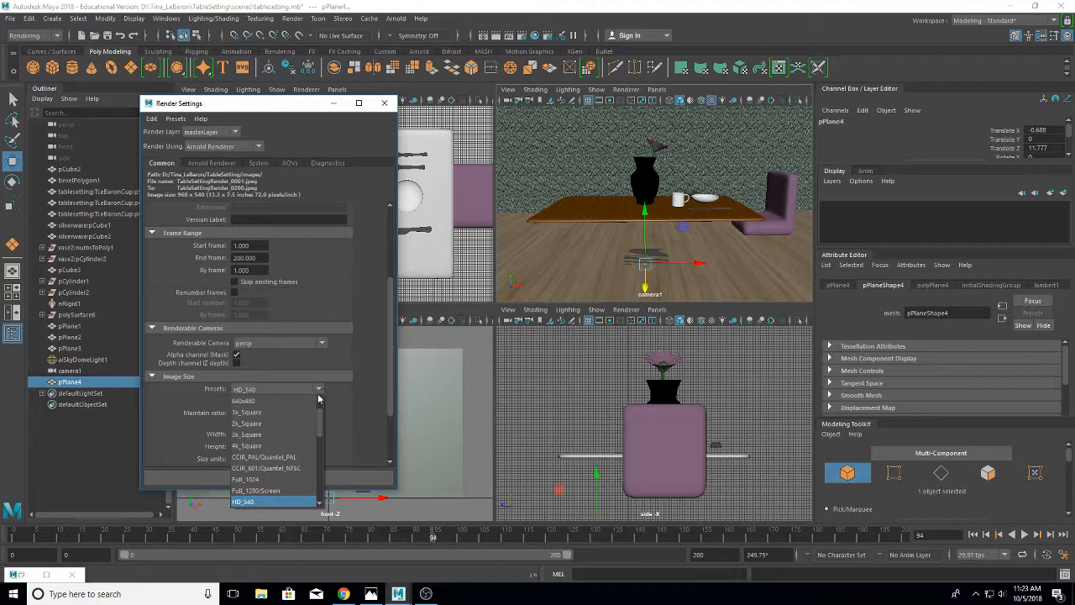
{"action": "scroll", "coordinate": [284, 501], "scroll_direction": "down", "scroll_amount": 4}
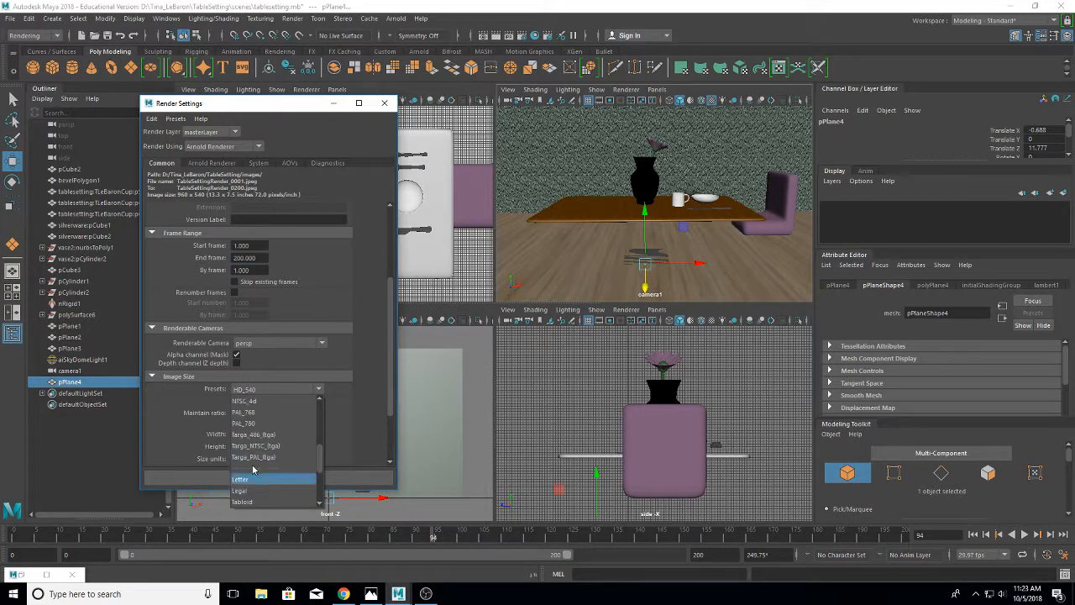
{"action": "left_click", "coordinate": [380, 300]}
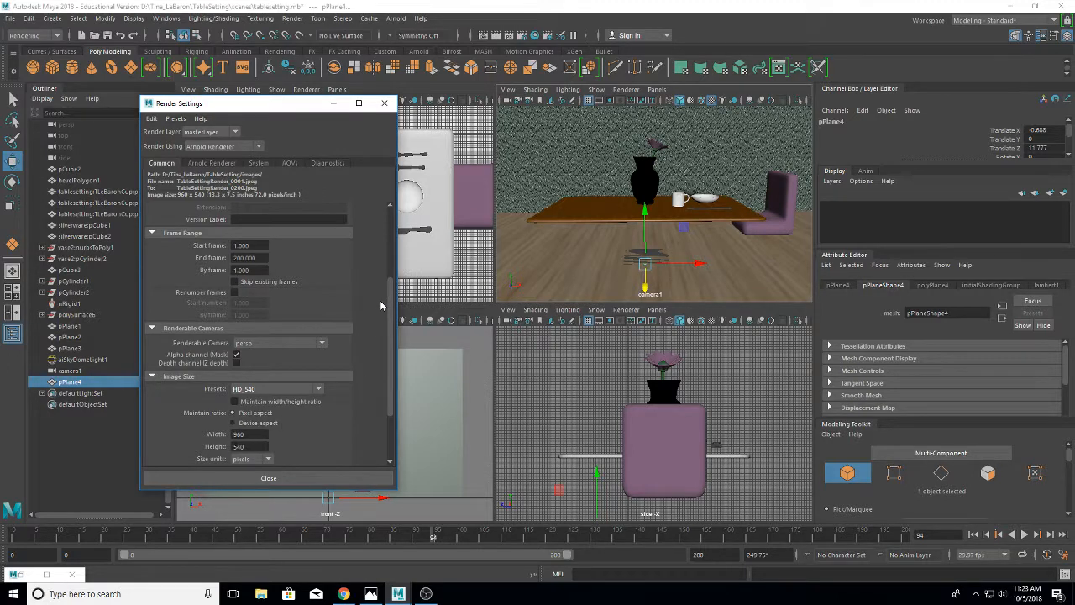
{"action": "left_click", "coordinate": [305, 477]}
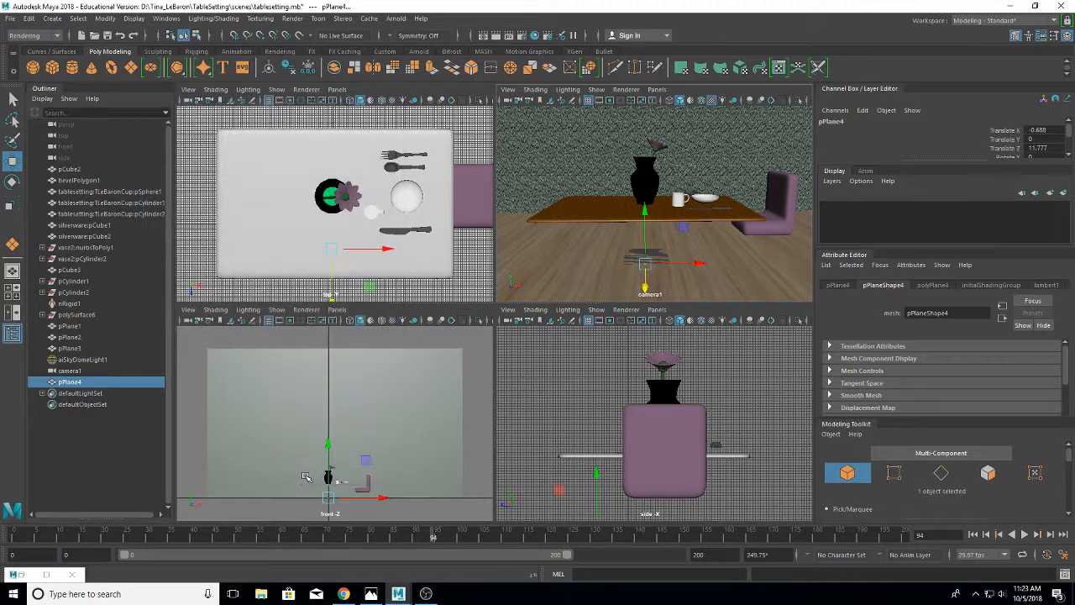
Step: Start a Render Sequence of the animation, stop it during the first frame and close the rendered image
{"action": "left_click", "coordinate": [292, 19]}
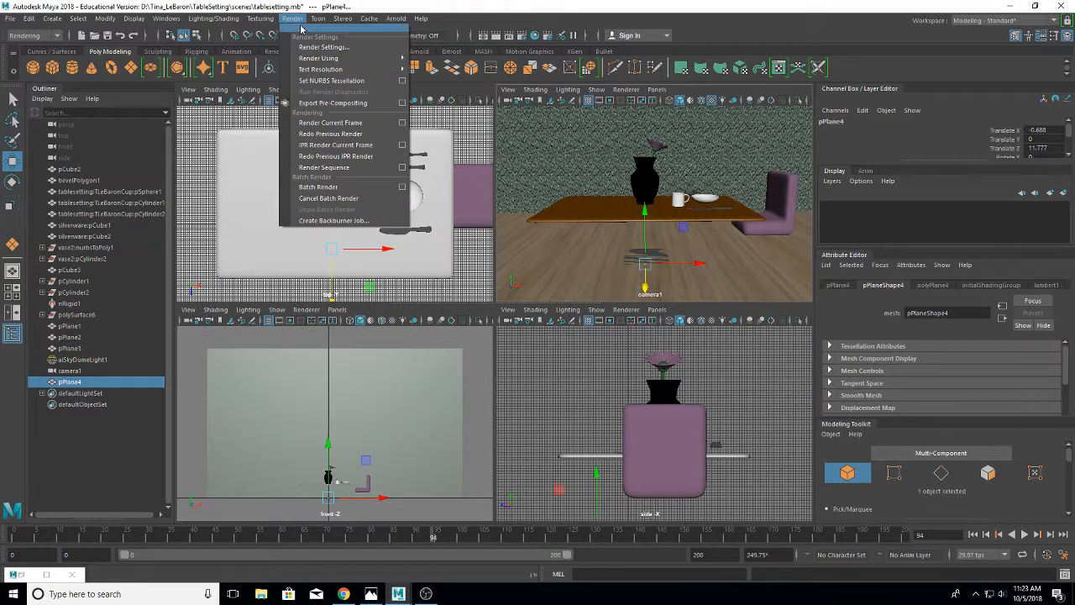
{"action": "left_click", "coordinate": [361, 170]}
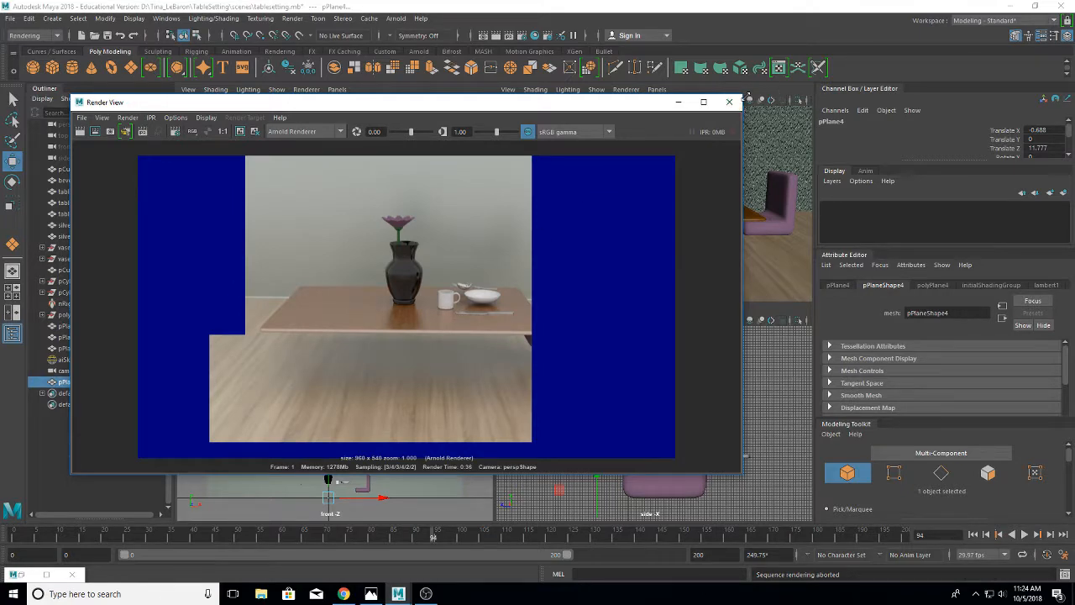
{"action": "left_click", "coordinate": [729, 102]}
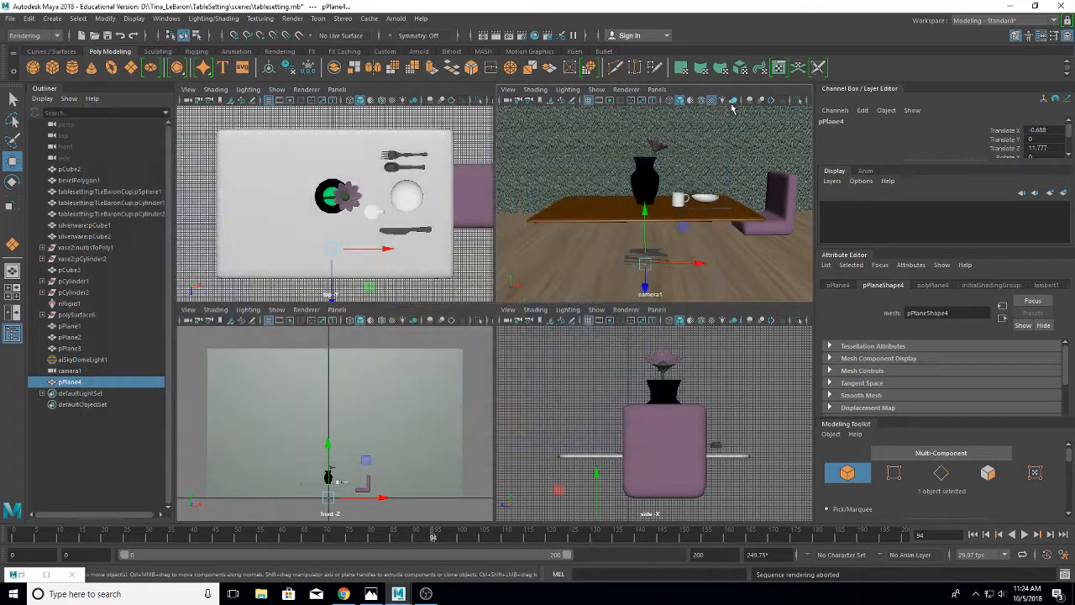
{"action": "left_click", "coordinate": [10, 19]}
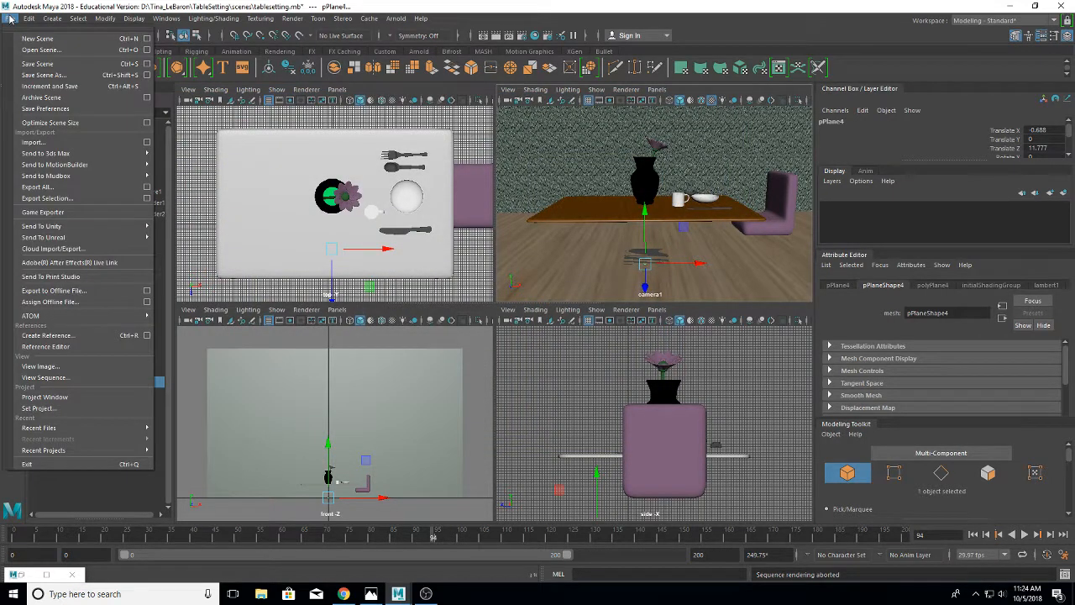
{"action": "left_click", "coordinate": [37, 408]}
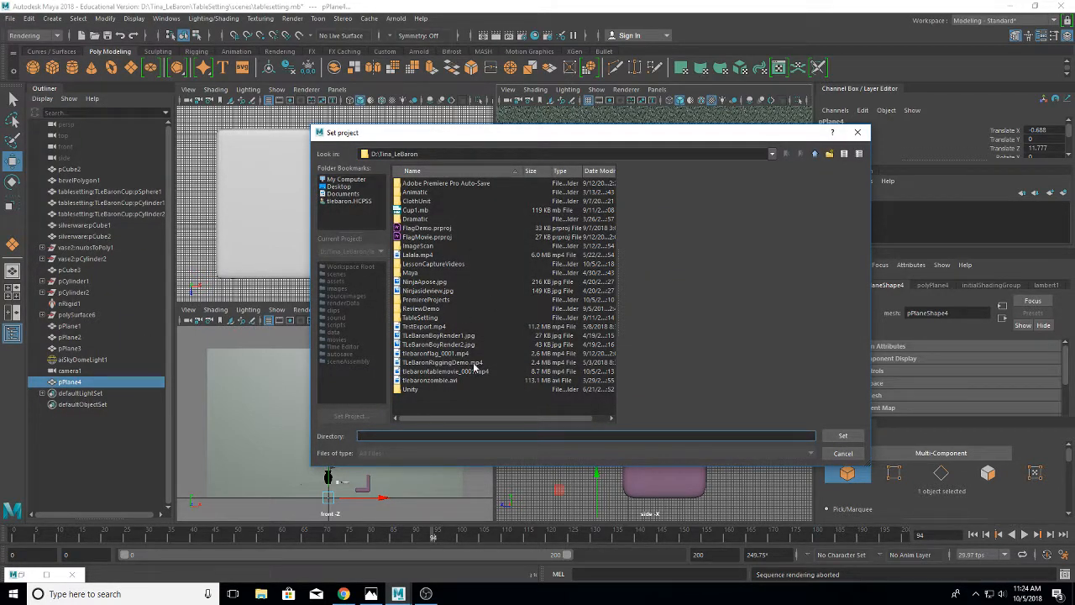
{"action": "left_click", "coordinate": [857, 132]}
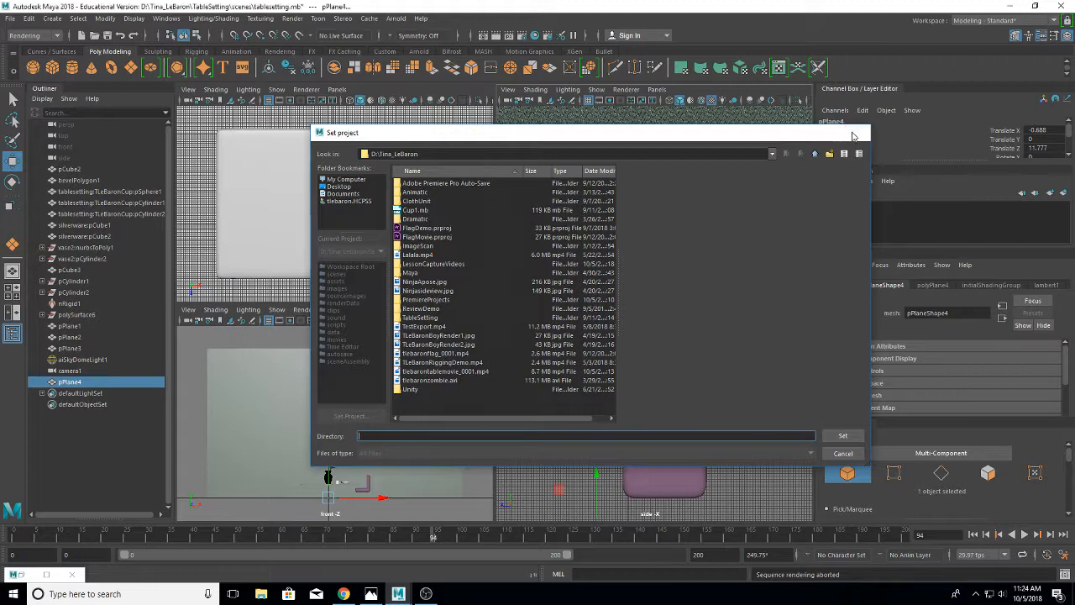
Step: Open Adobe Premiere Pro CC 2018 and create a new project named TableSettingTogether in the PremiereProjects folder
{"action": "left_click", "coordinate": [80, 594]}
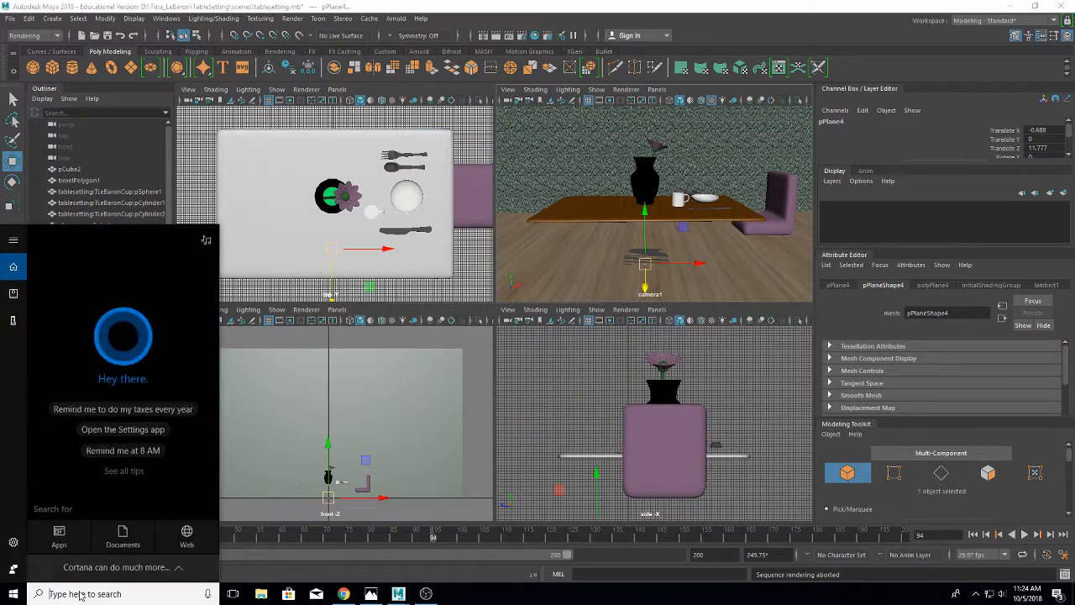
{"action": "type", "text": "p"}
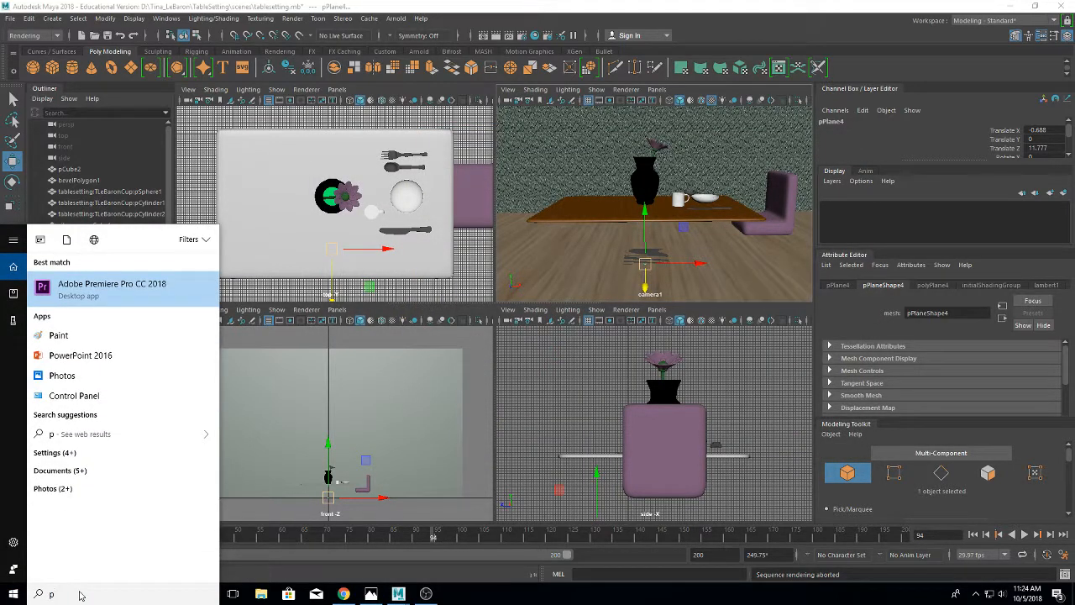
{"action": "key", "text": "Escape"}
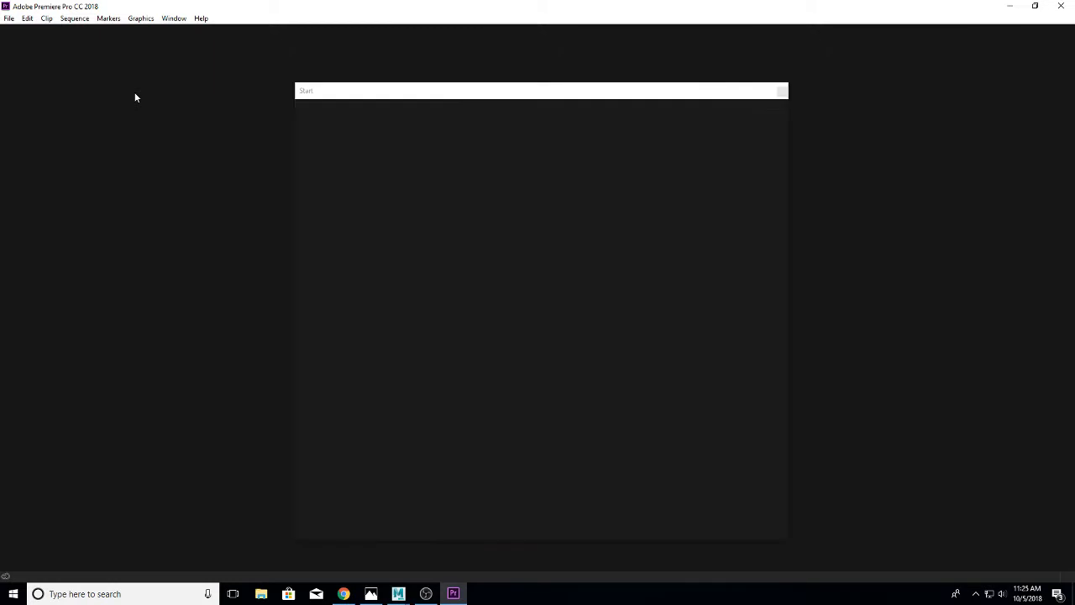
{"action": "left_click", "coordinate": [342, 268]}
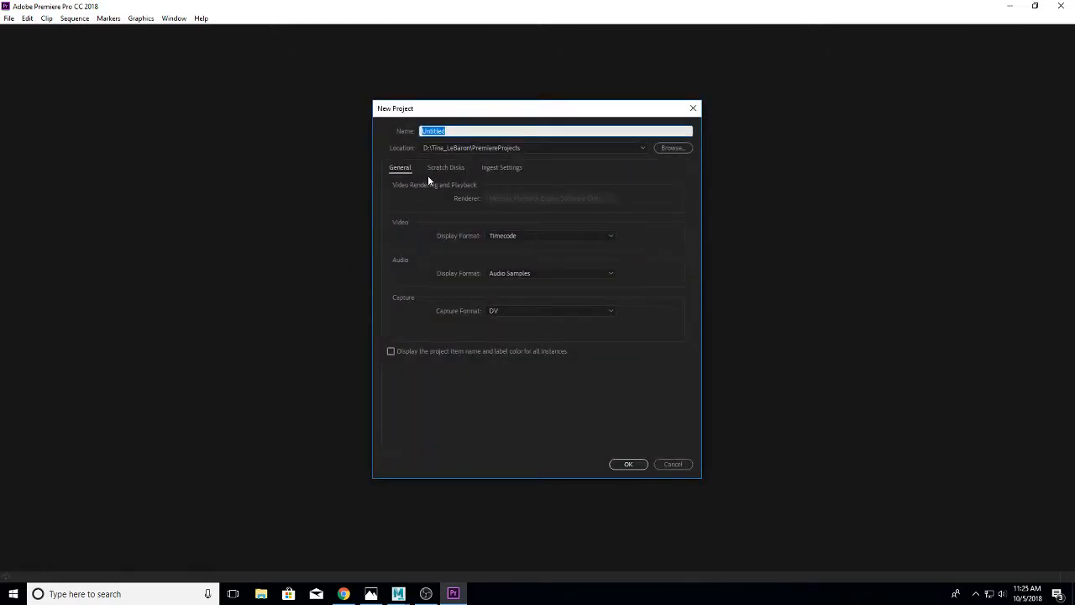
{"action": "type", "text": "TableSettingTogether"}
{"action": "left_click", "coordinate": [631, 464]}
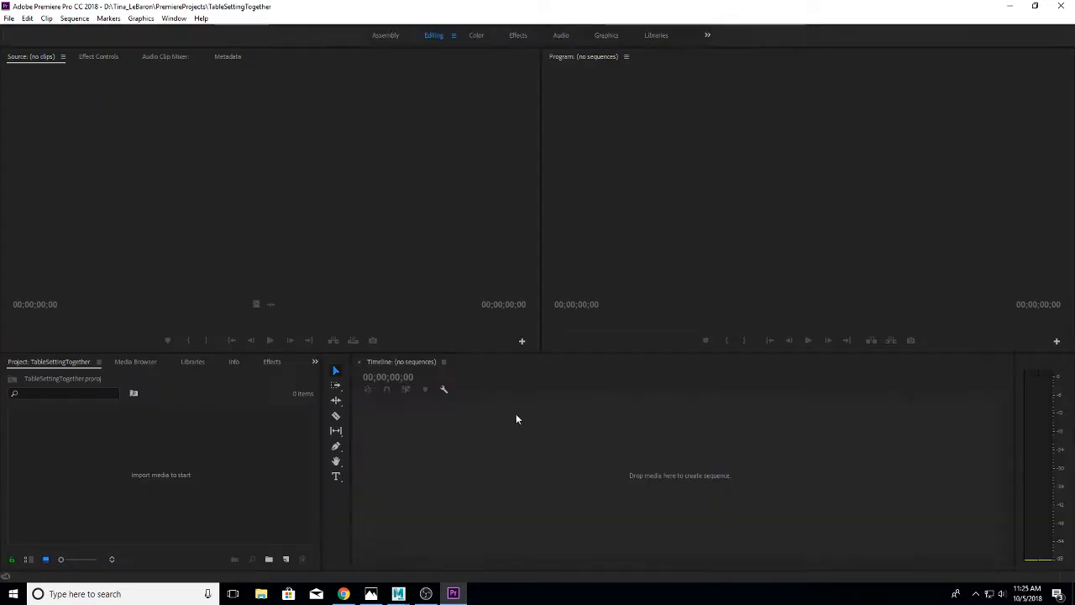
Step: Import the numbered table movie frames from the TableSetting images folder as an image sequence, starting from frame 0001
{"action": "left_click", "coordinate": [9, 18]}
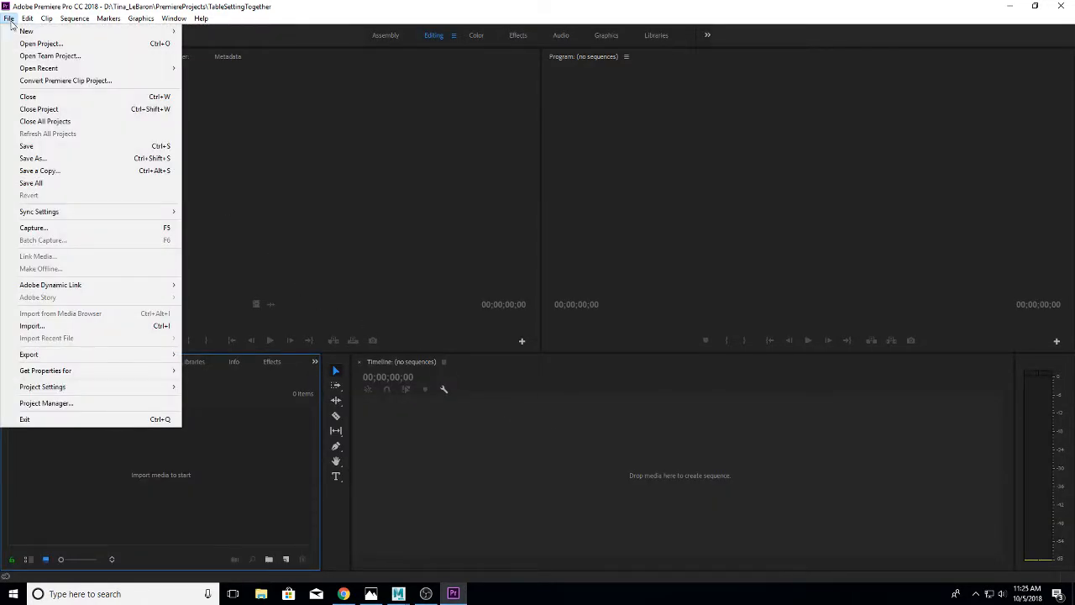
{"action": "left_click", "coordinate": [67, 327]}
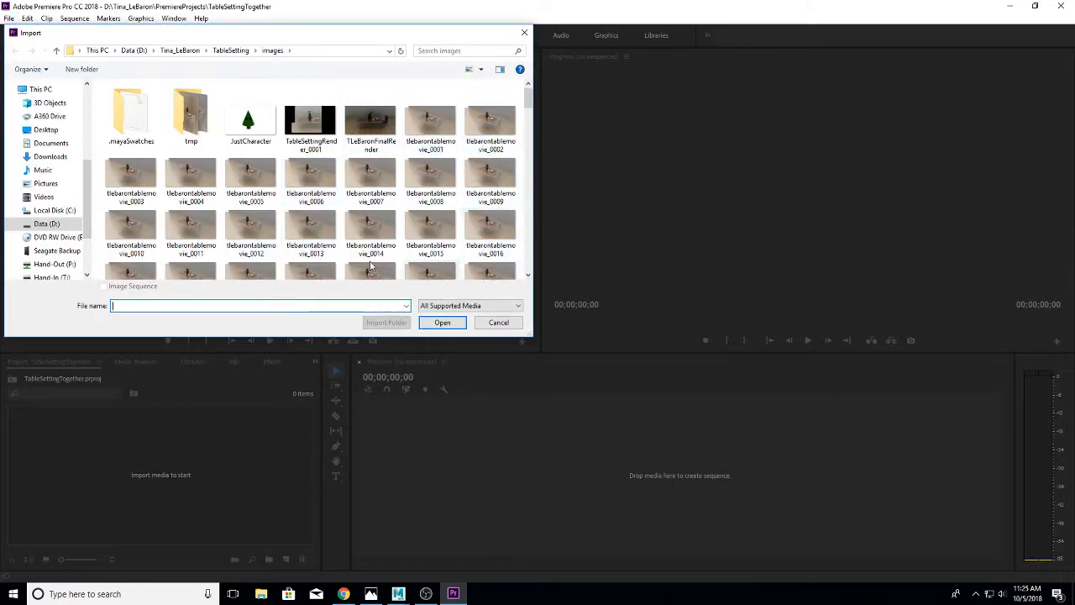
{"action": "left_click", "coordinate": [430, 124]}
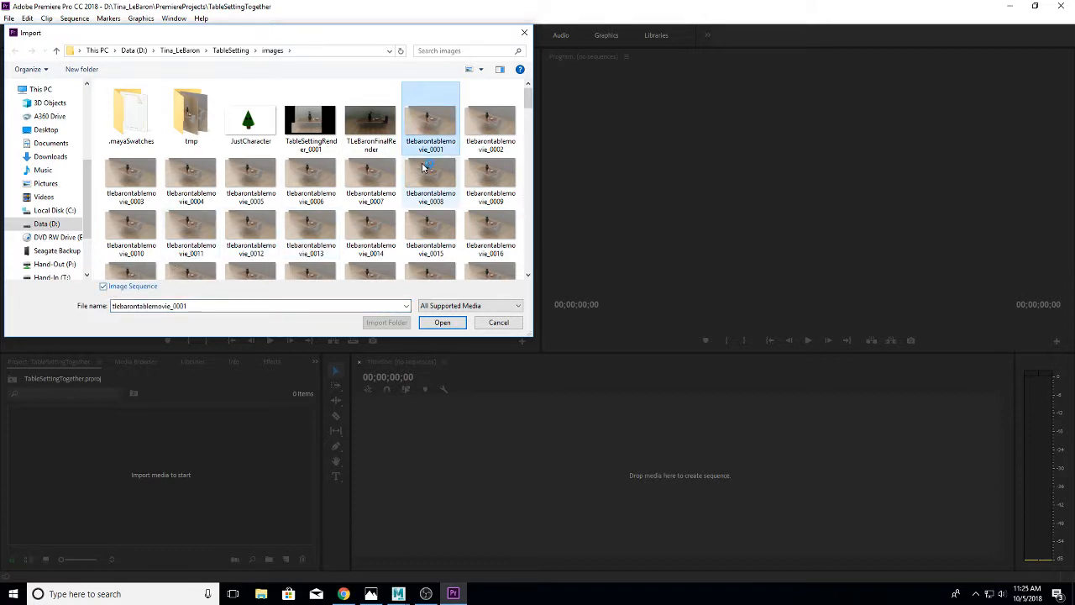
{"action": "left_click", "coordinate": [498, 243], "text": "shift"}
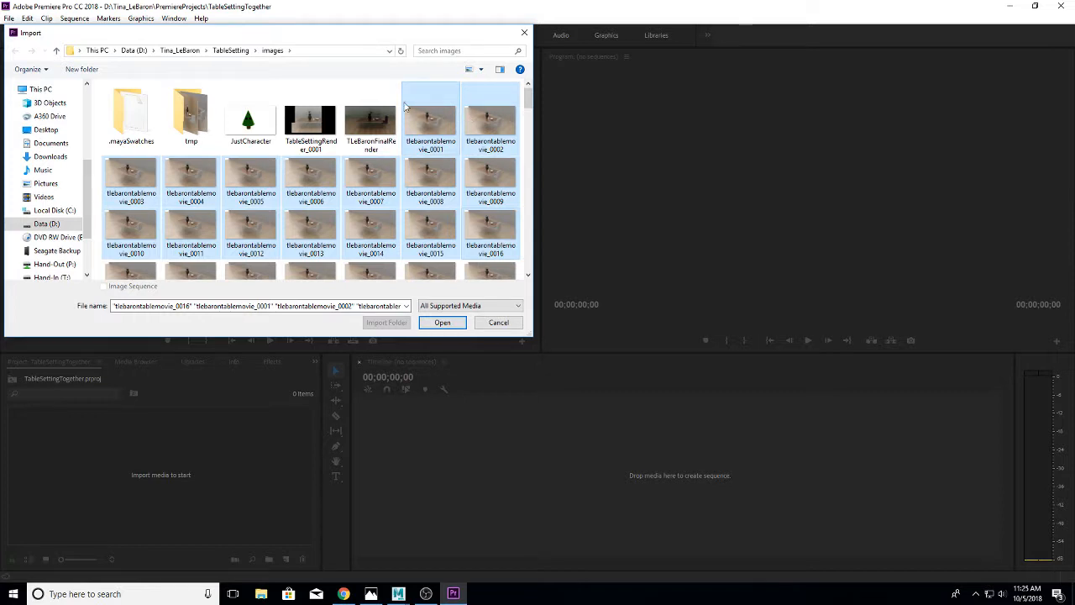
{"action": "left_click", "coordinate": [372, 114]}
{"action": "left_click", "coordinate": [423, 119]}
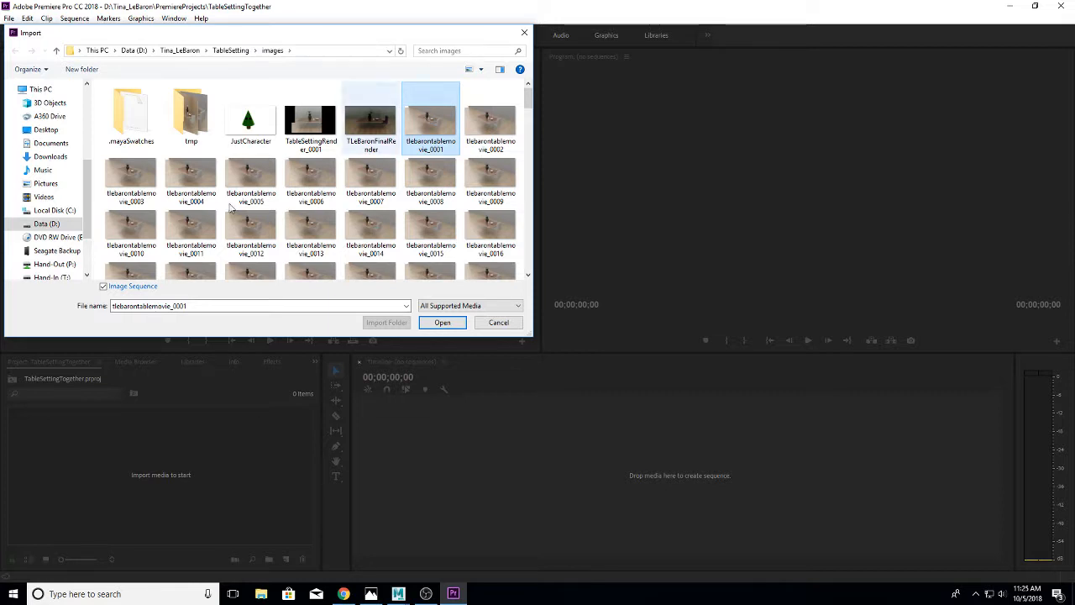
{"action": "left_click", "coordinate": [101, 287]}
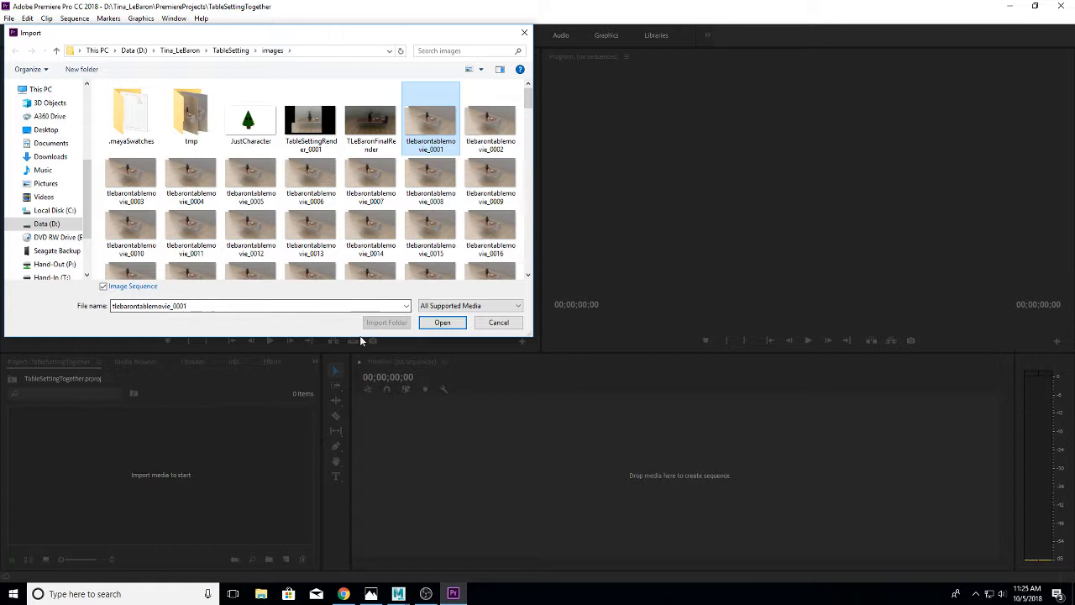
{"action": "left_click", "coordinate": [442, 322]}
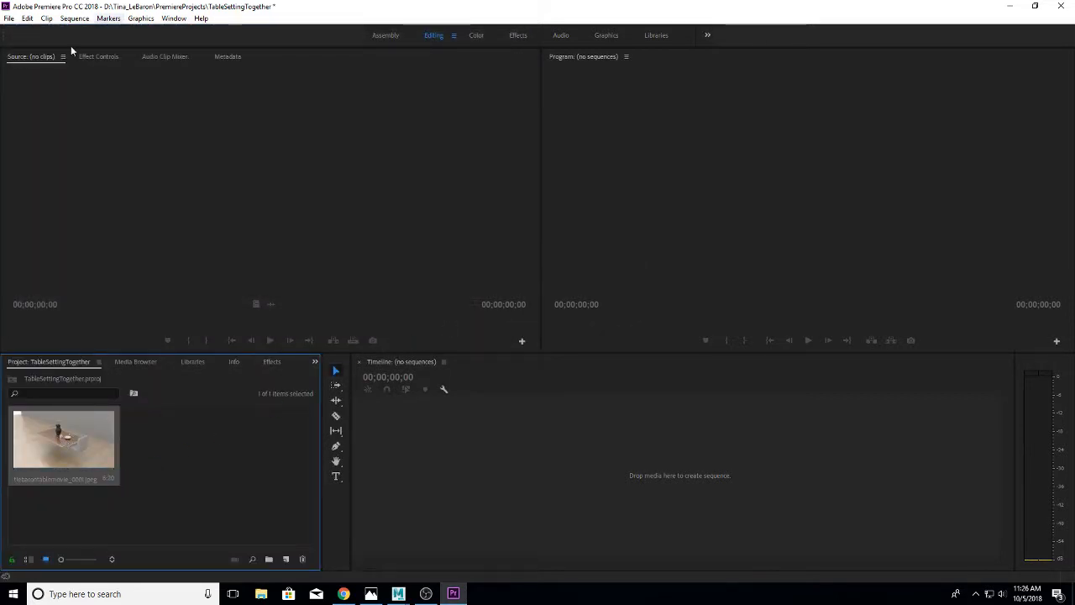
Step: Preview the imported clip in the Source monitor and place it in the empty timeline to create a sequence
{"action": "double_click", "coordinate": [95, 420]}
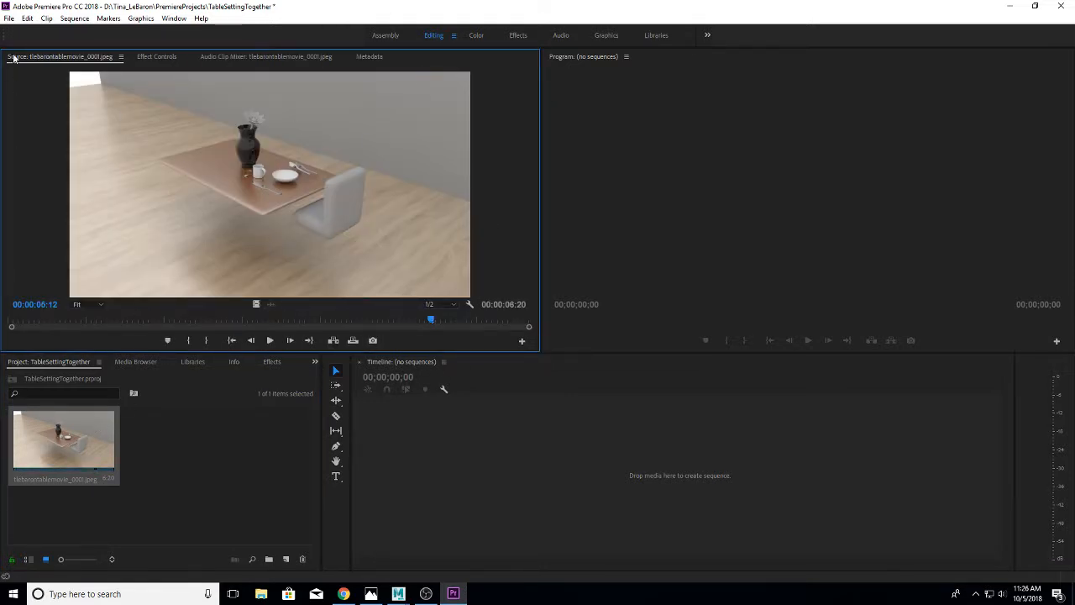
{"action": "left_click", "coordinate": [270, 341]}
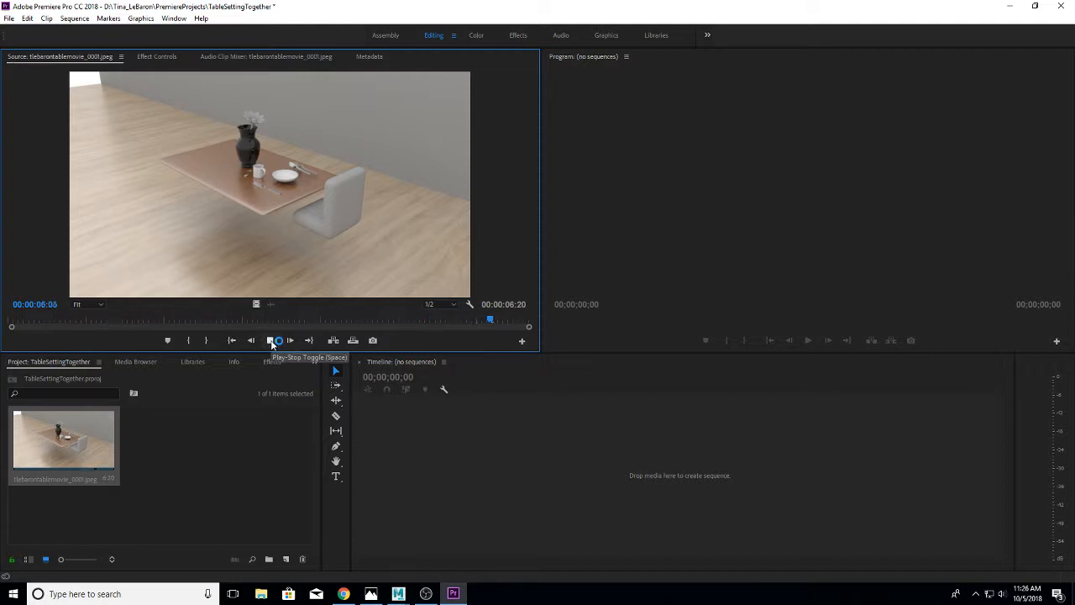
{"action": "left_click", "coordinate": [12, 322]}
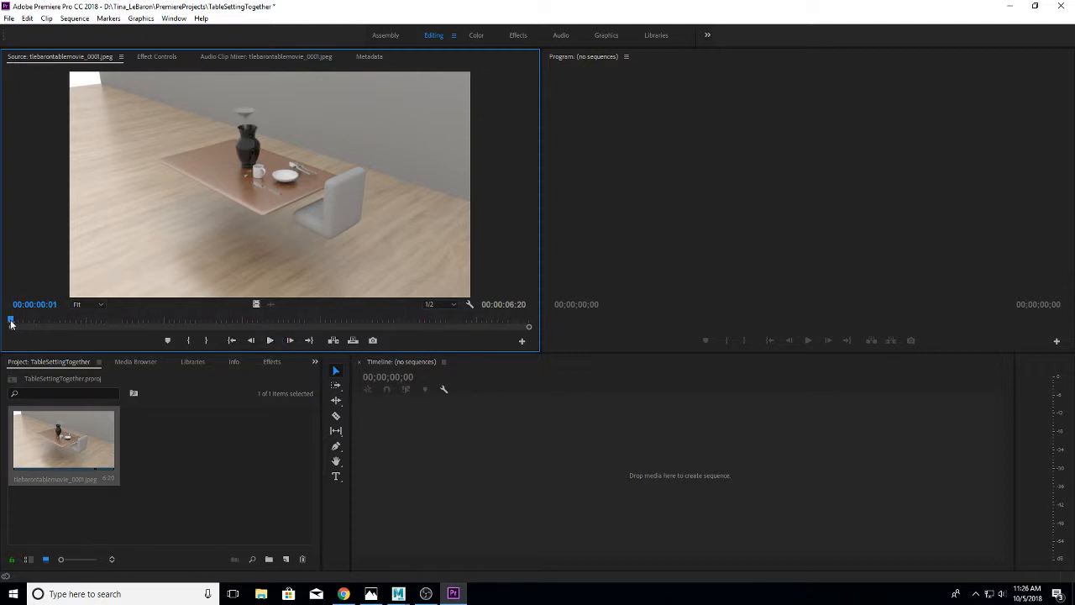
{"action": "left_click", "coordinate": [269, 340]}
{"action": "left_click", "coordinate": [265, 339]}
{"action": "left_click_drag", "start_coordinate": [84, 438], "coordinate": [484, 442]}
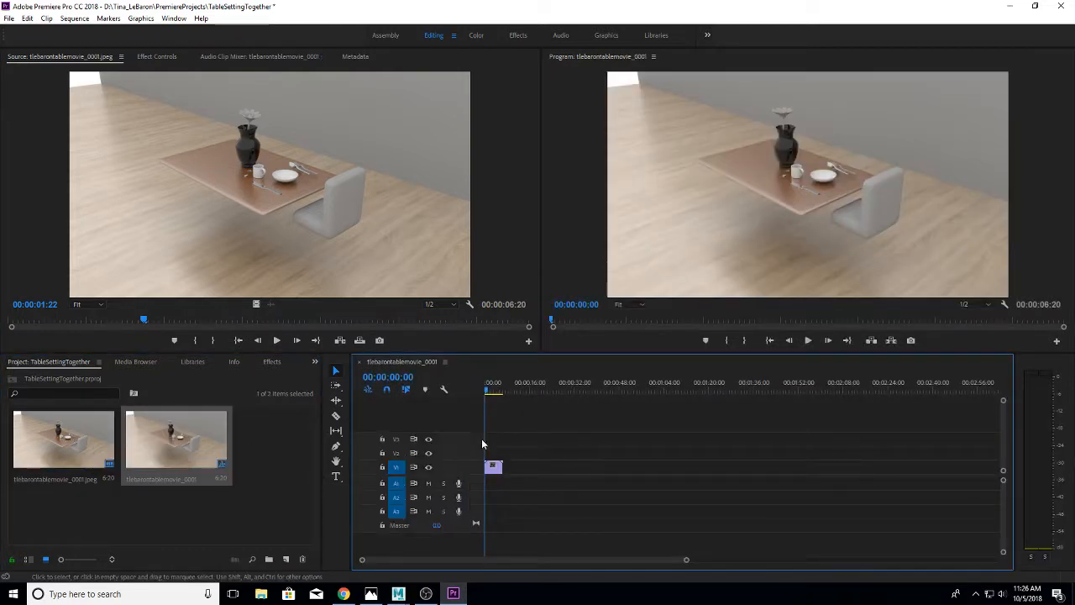
Step: Export the sequence as an H.264 MP4 video, keeping the suggested output file name and folder
{"action": "left_click", "coordinate": [9, 18]}
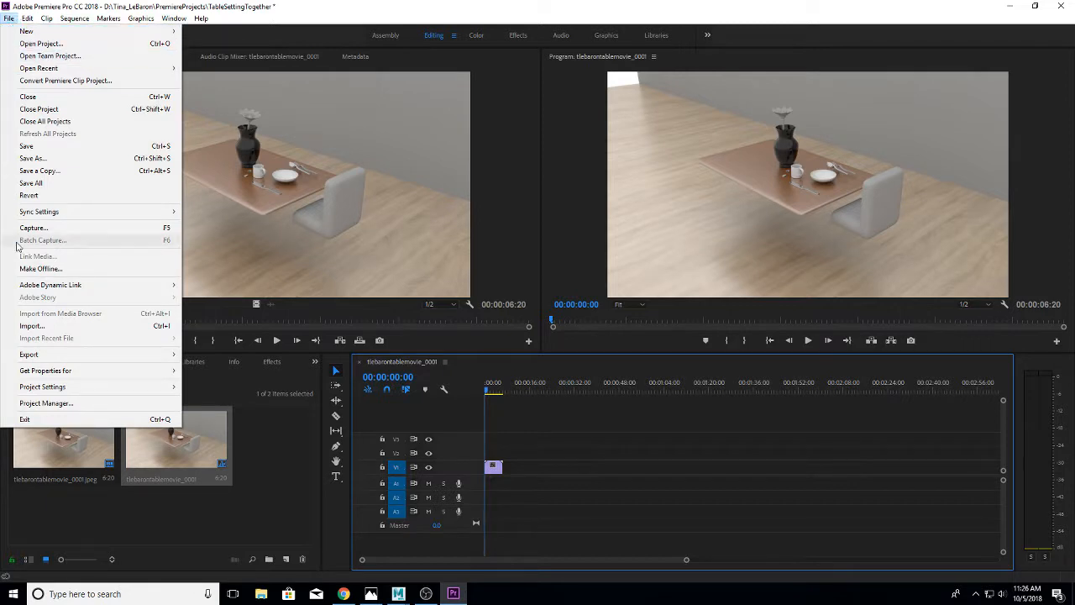
{"action": "mouse_move", "coordinate": [43, 356]}
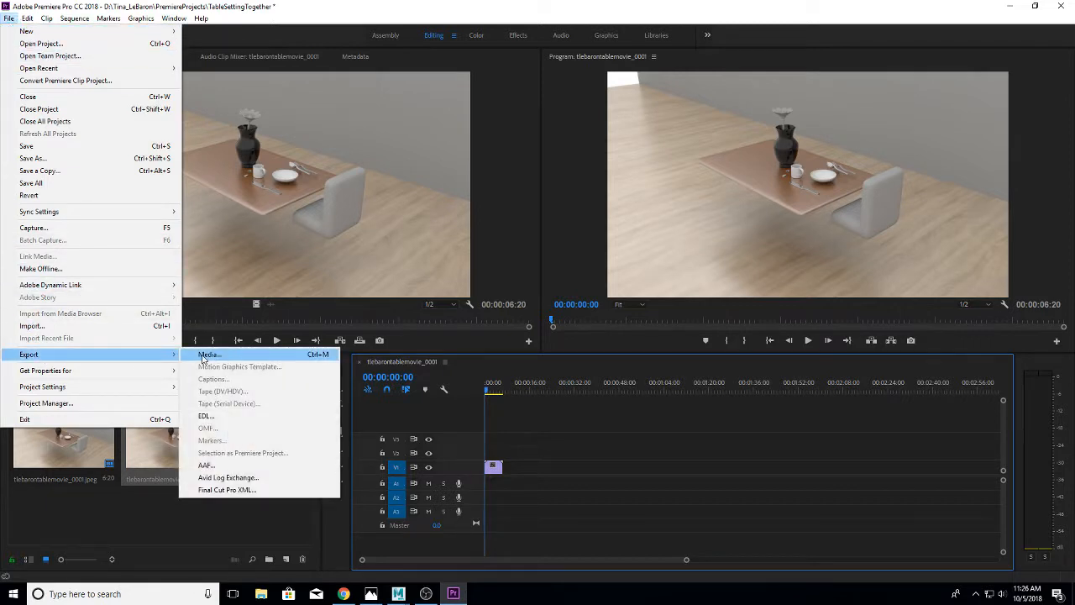
{"action": "left_click", "coordinate": [202, 356]}
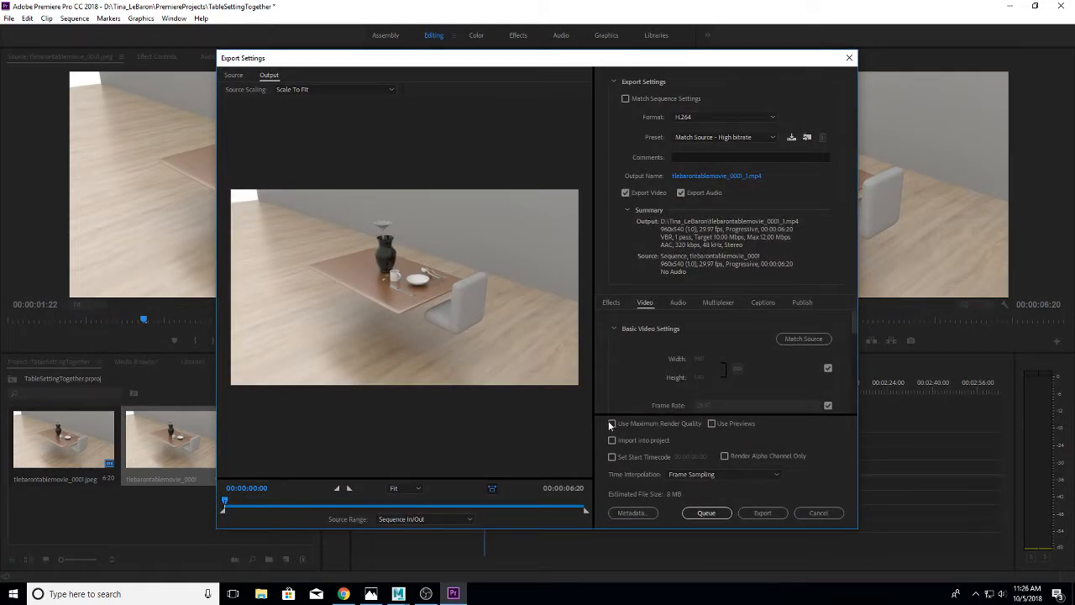
{"action": "left_click", "coordinate": [721, 115]}
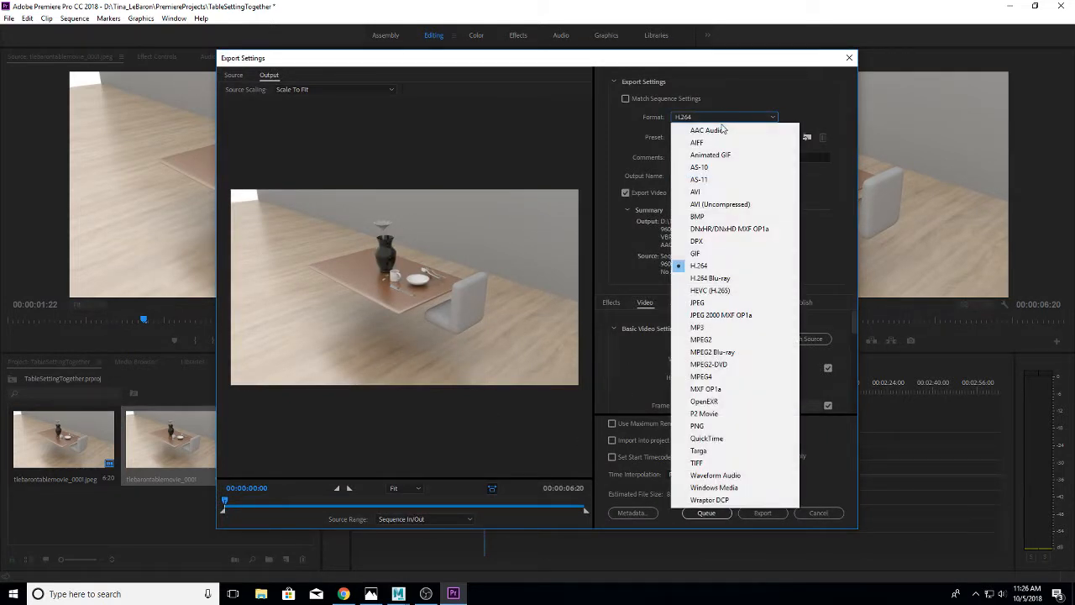
{"action": "left_click", "coordinate": [716, 267]}
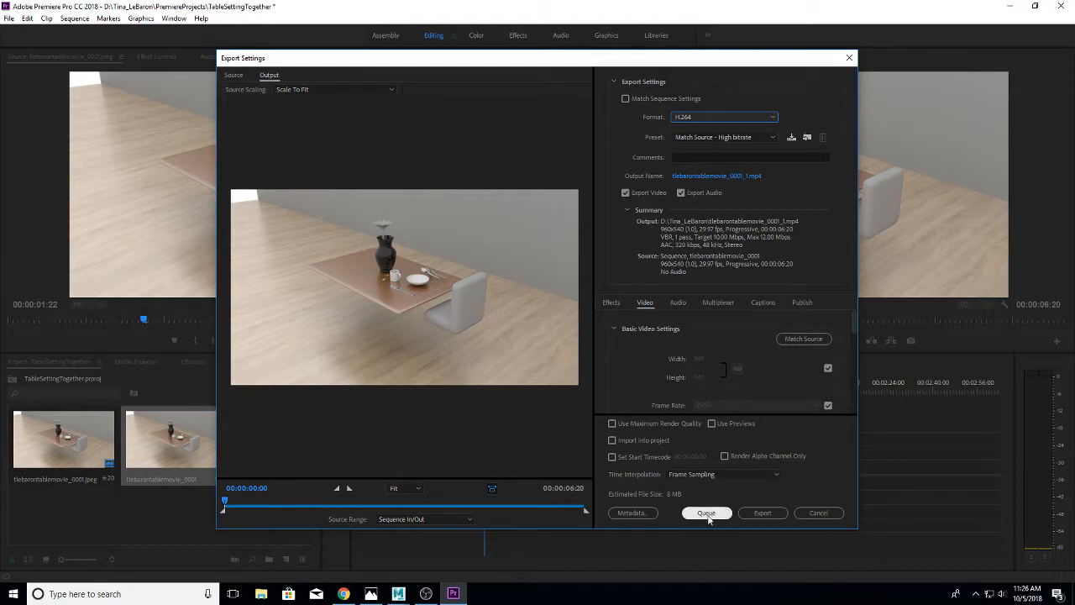
{"action": "left_click", "coordinate": [700, 180]}
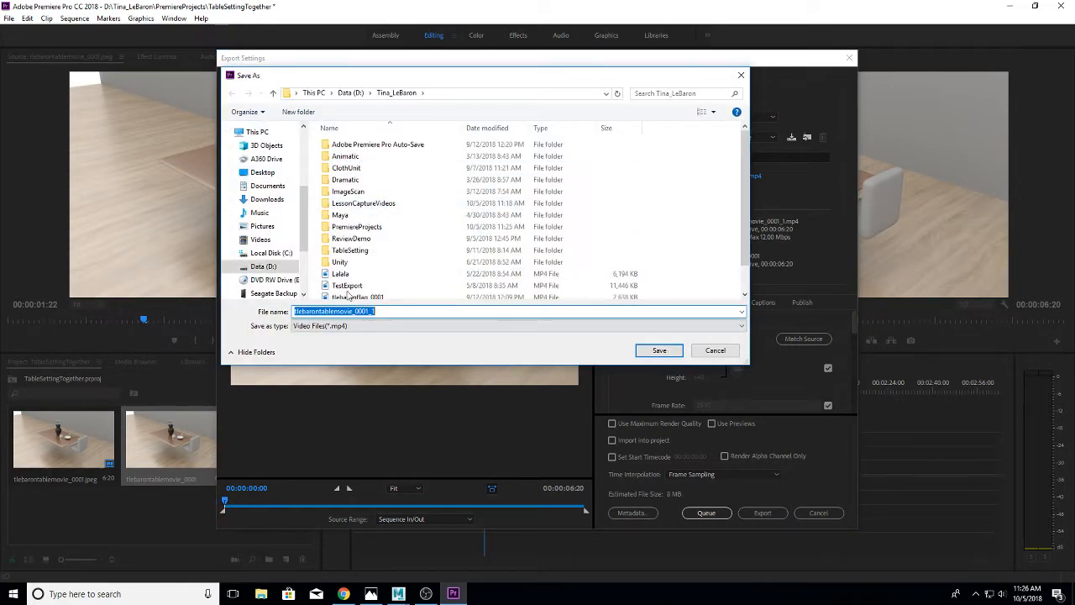
{"action": "left_click", "coordinate": [657, 351]}
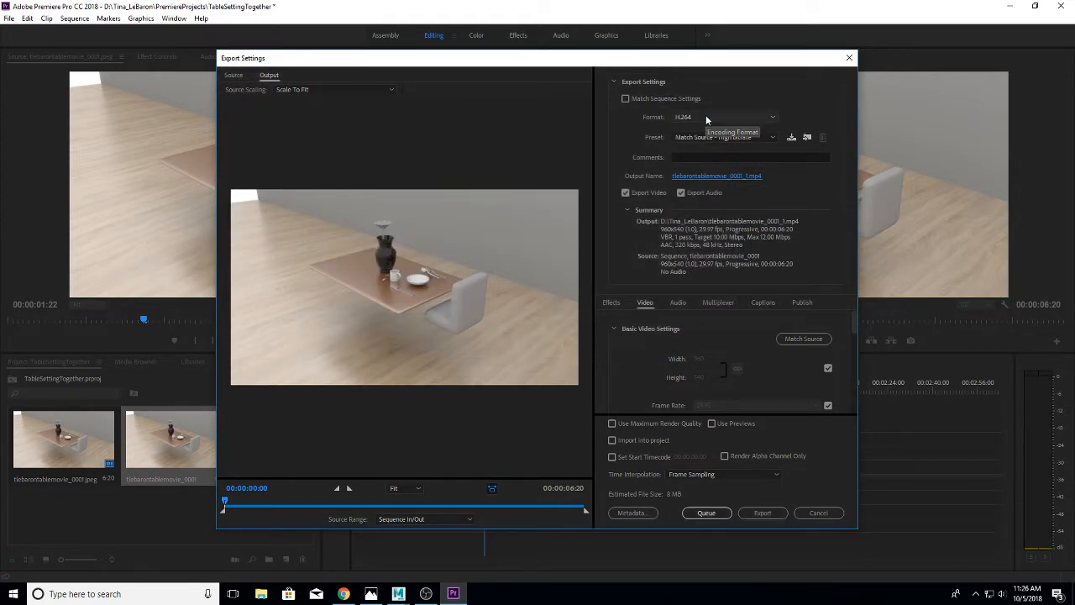
{"action": "left_click", "coordinate": [753, 510]}
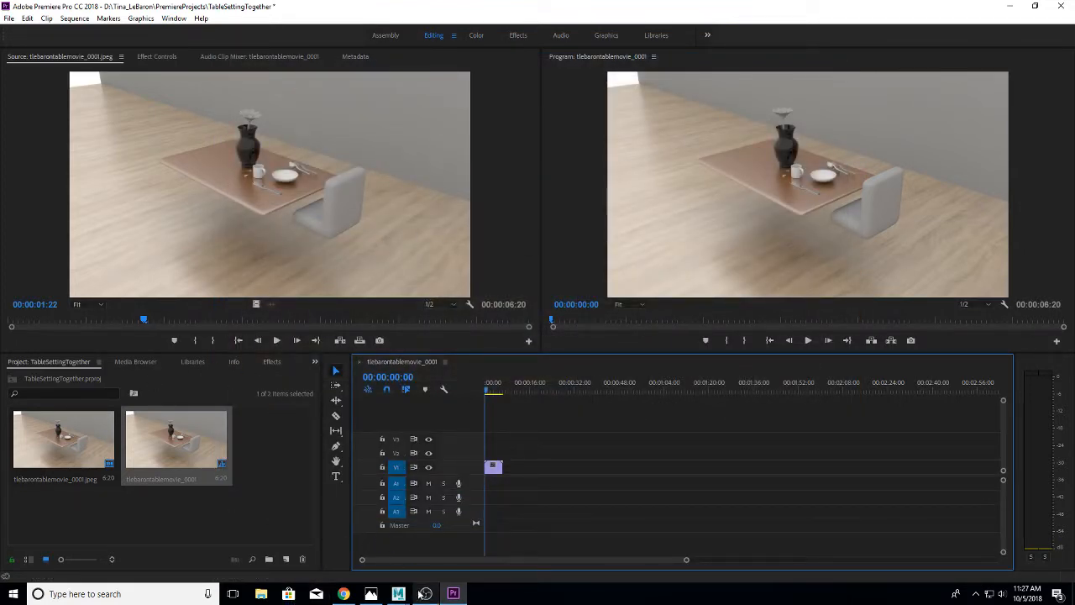
Step: Switch back to the table setting scene in Maya
{"action": "mouse_move", "coordinate": [426, 593]}
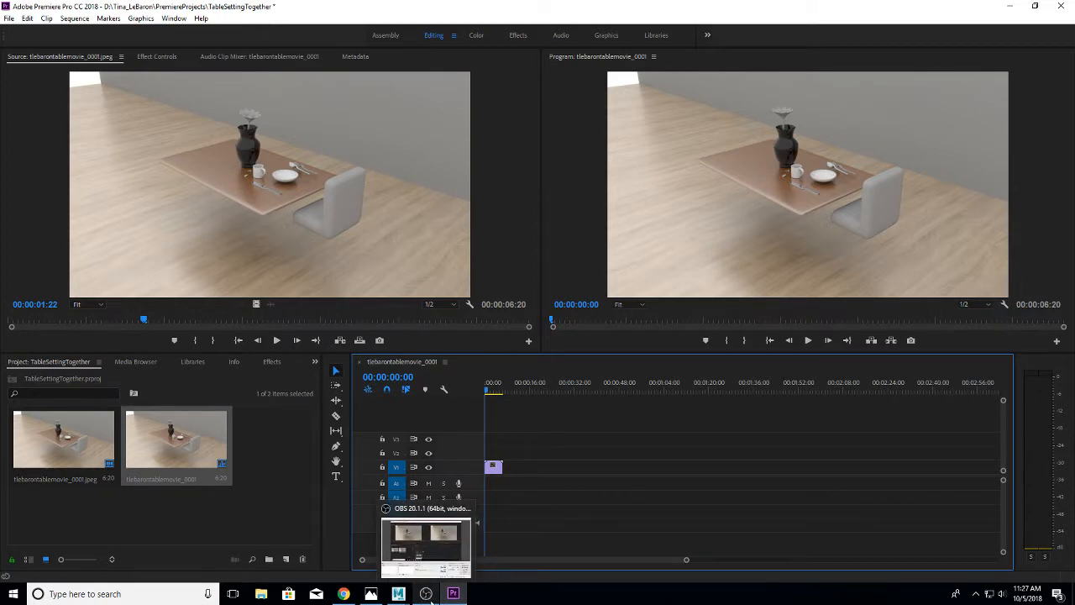
{"action": "left_click", "coordinate": [468, 561]}
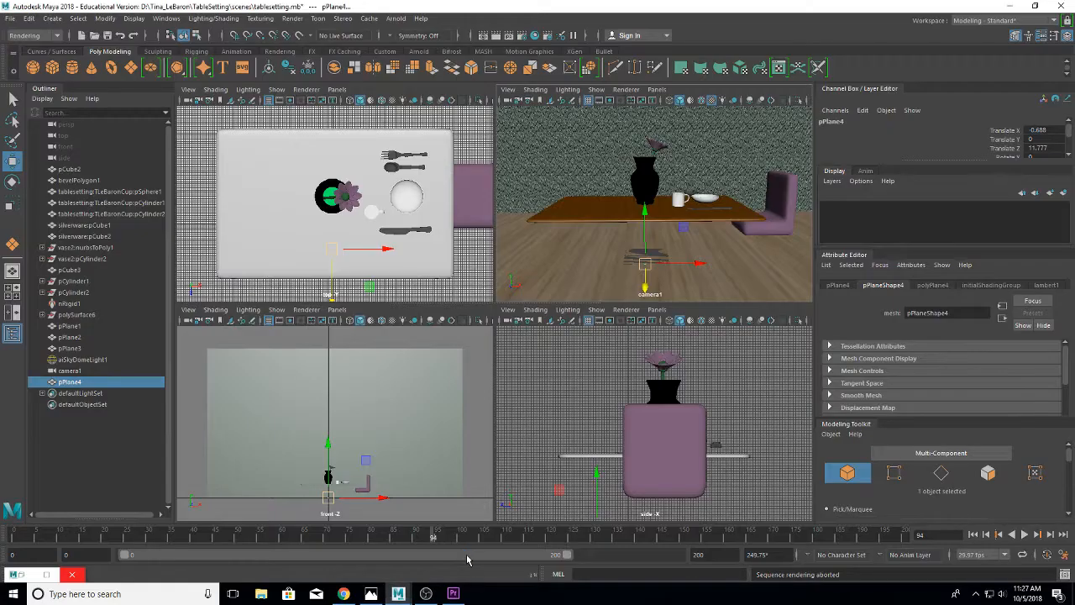